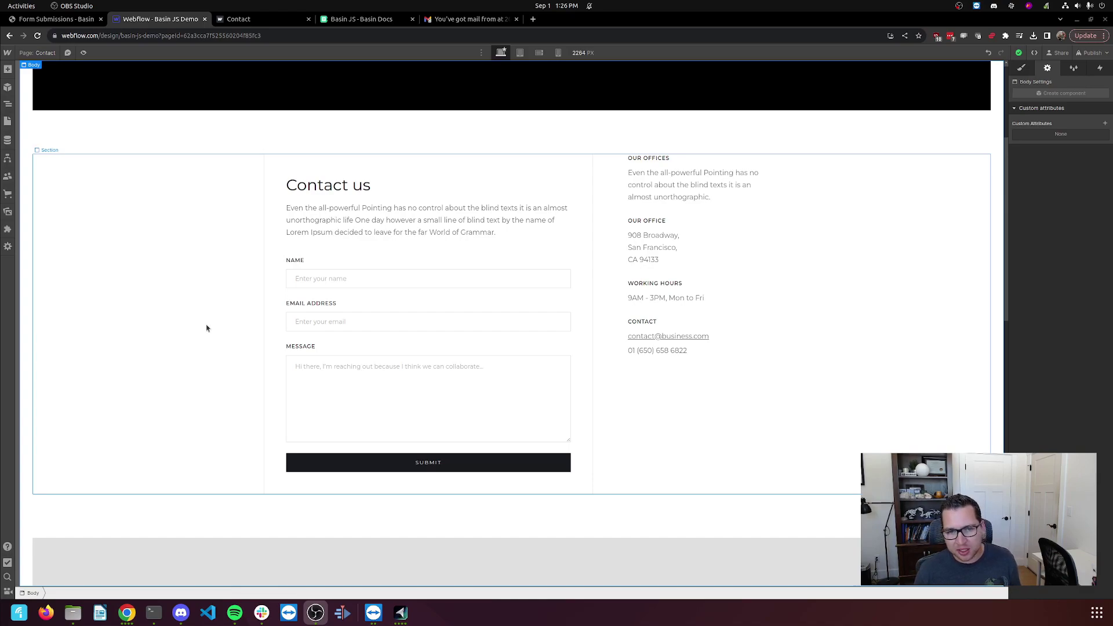
# Switch to the Basin JS (v2) docs and scroll up to its Webflow script tag.
pyautogui.click(363, 22)
pyautogui.scroll(15, 348, 191)
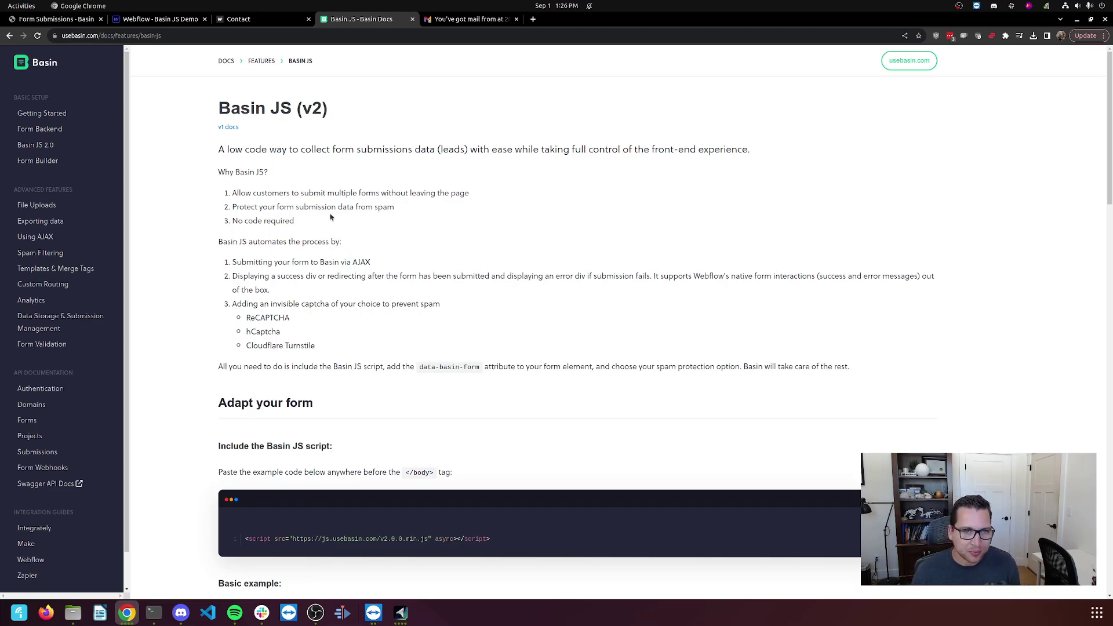
# Copy the 'Include the Basin JS script' line and go back to the Webflow Contact page.
pyautogui.scroll(-3, 355, 272)
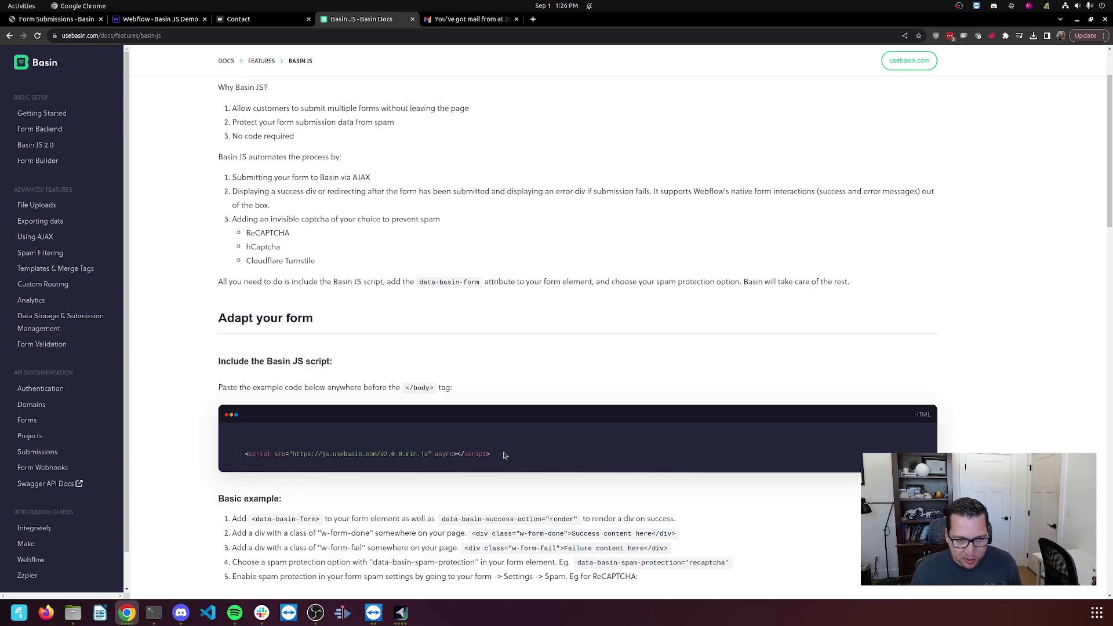
pyautogui.moveTo(500, 457); pyautogui.dragTo(244, 455)
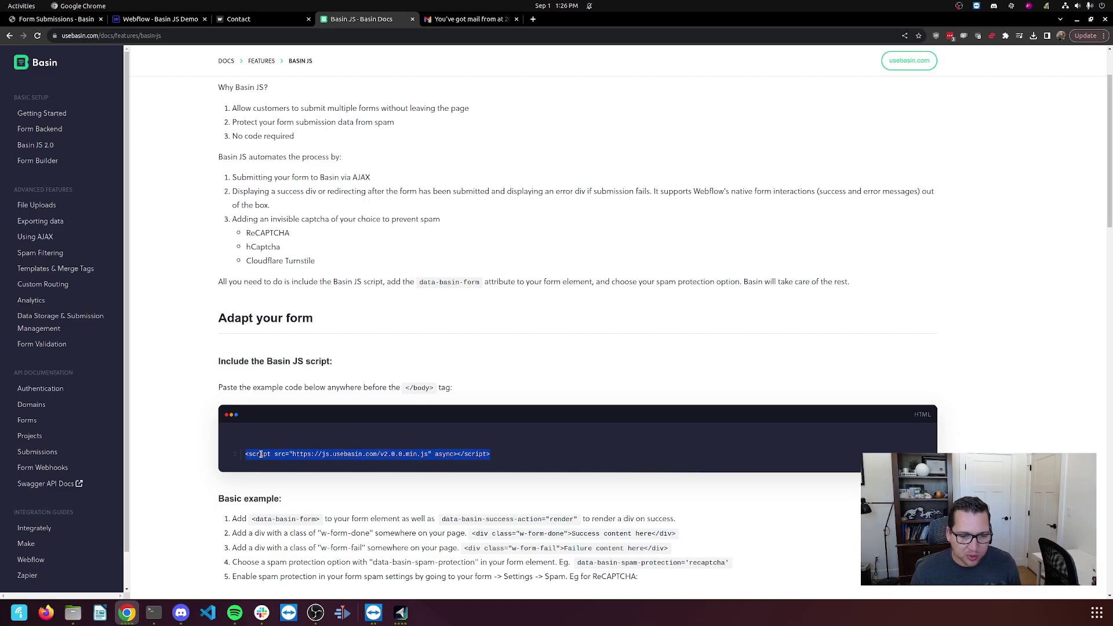
pyautogui.rightClick(262, 454)
pyautogui.click(293, 464)
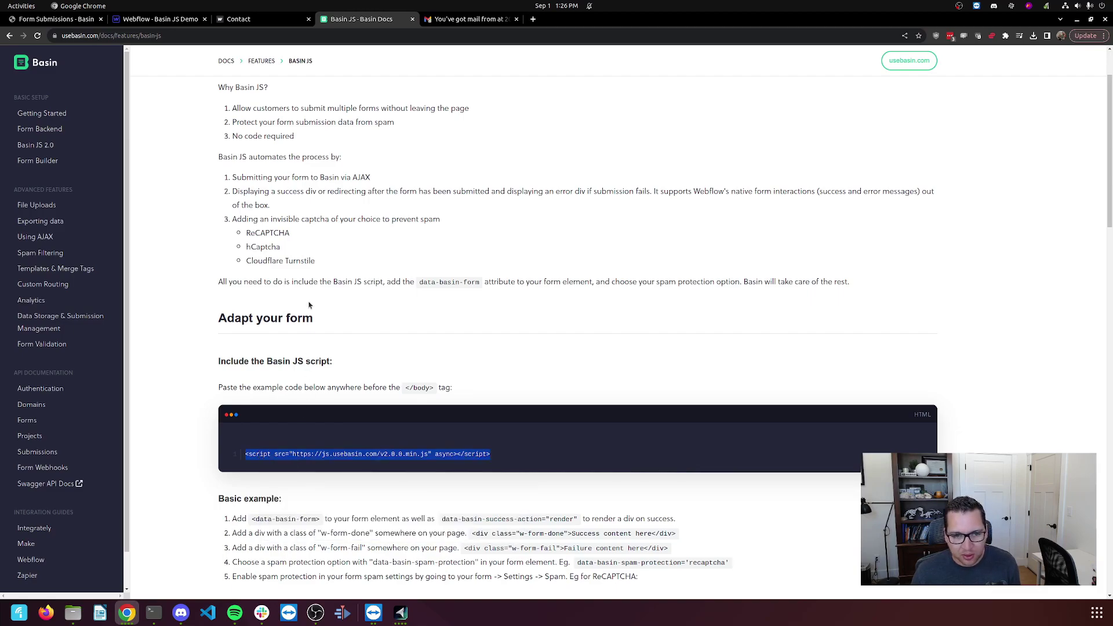
pyautogui.click(168, 19)
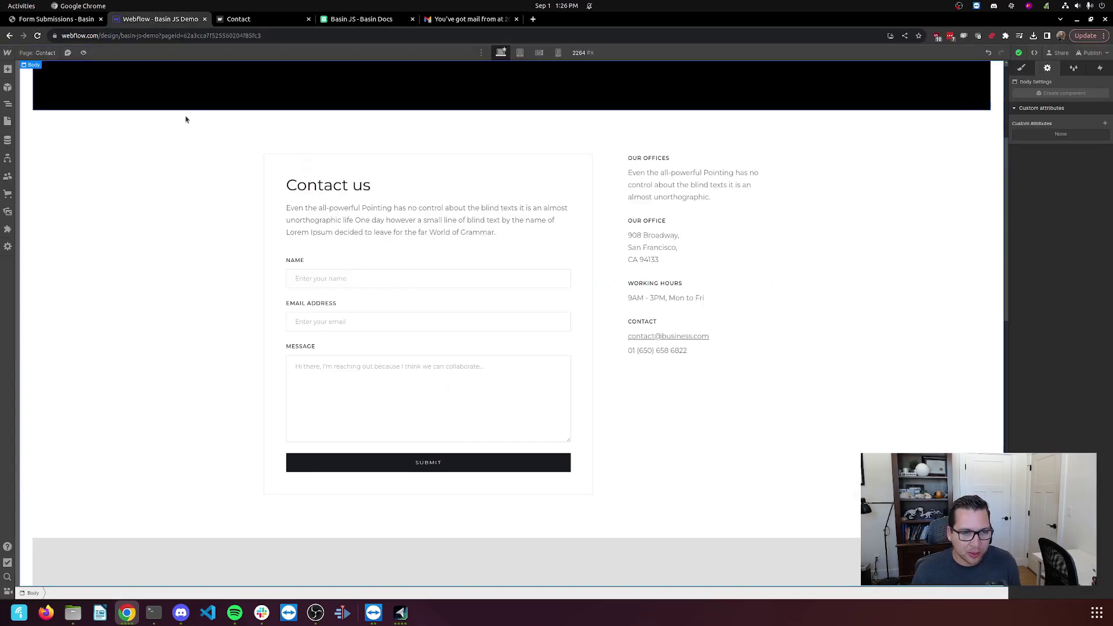
# Paste the Basin JS v2.0.0 script into the Contact page's 'Before </body> tag' code and save.
pyautogui.click(50, 55)
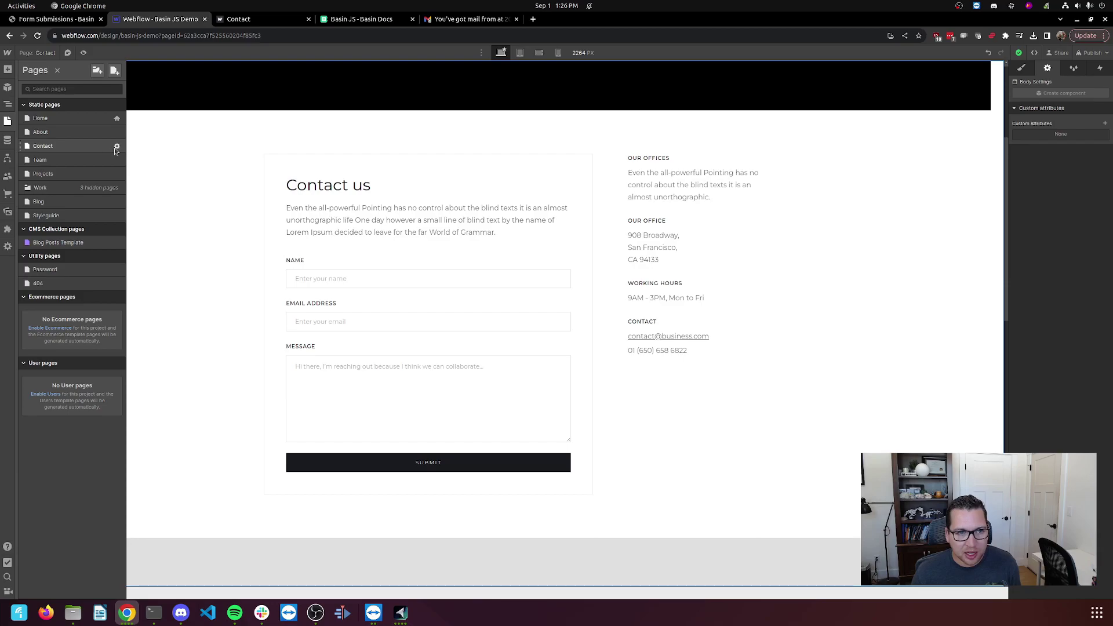
pyautogui.click(117, 148)
pyautogui.scroll(-10, 240, 274)
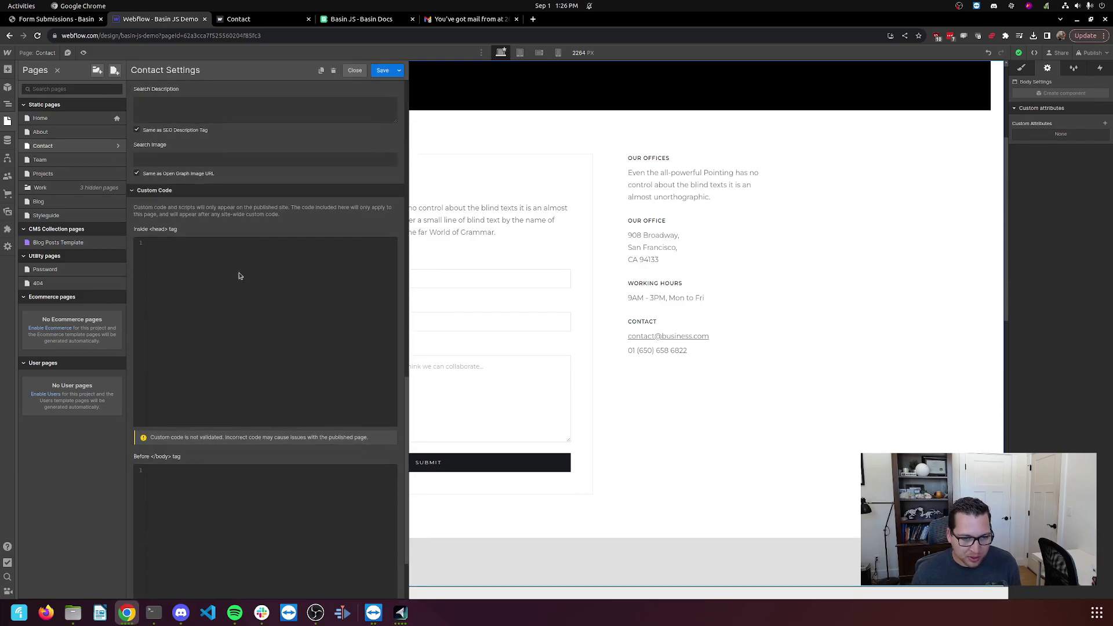
pyautogui.scroll(-2, 240, 276)
pyautogui.click(152, 383)
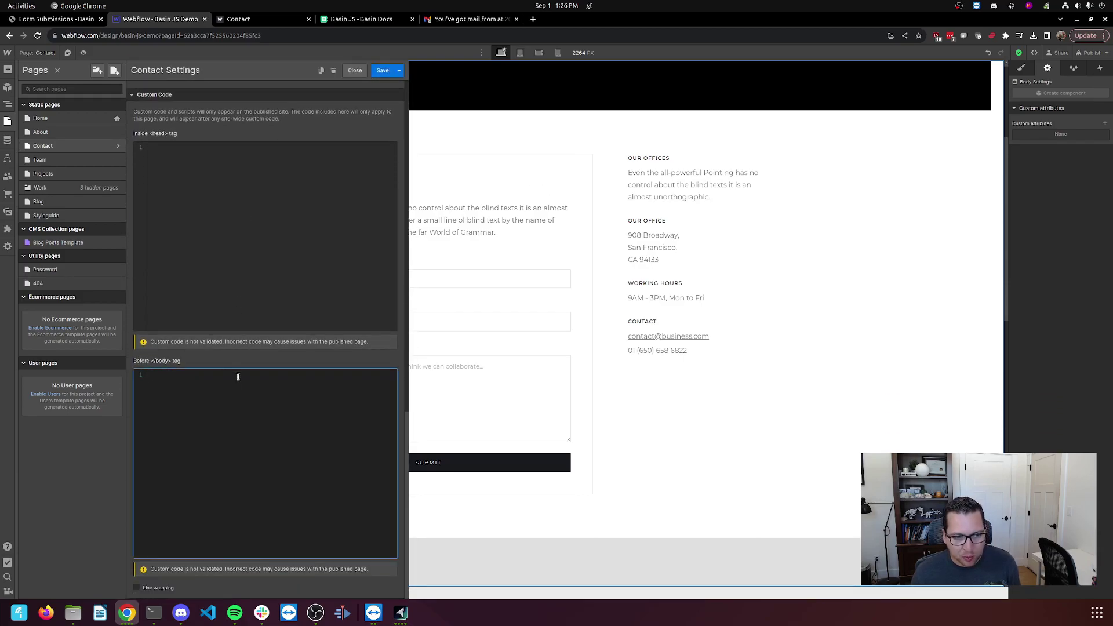
pyautogui.hotkey('ctrl', 'v')
pyautogui.press('BackSpace')
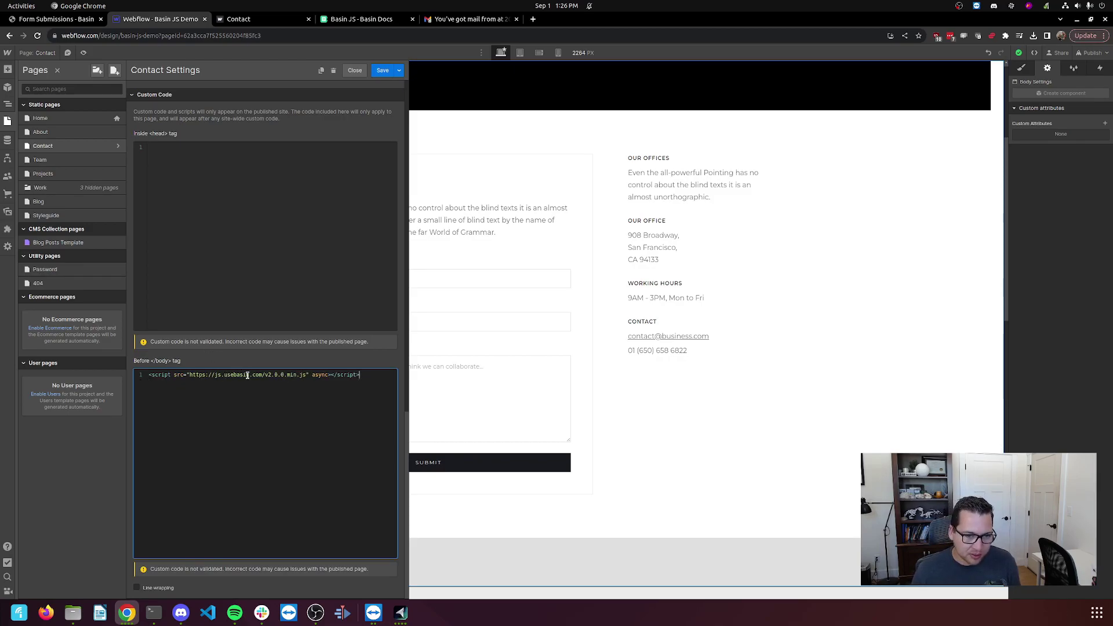
pyautogui.click(382, 70)
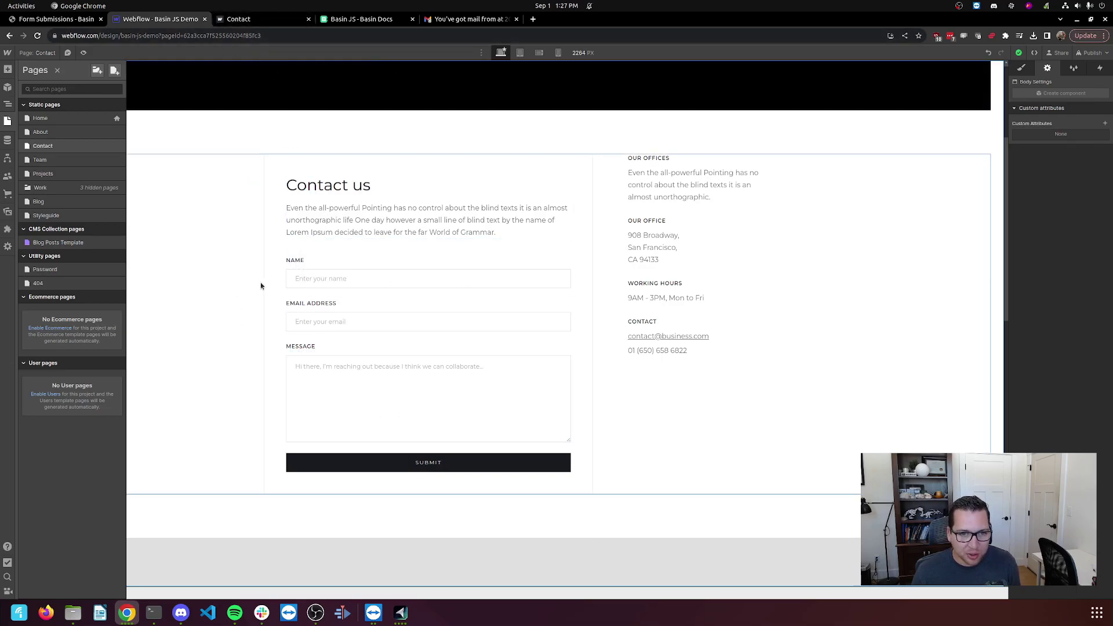
# Select the Get In Touch Form (ID email-form) by way of its Name field.
pyautogui.click(335, 281)
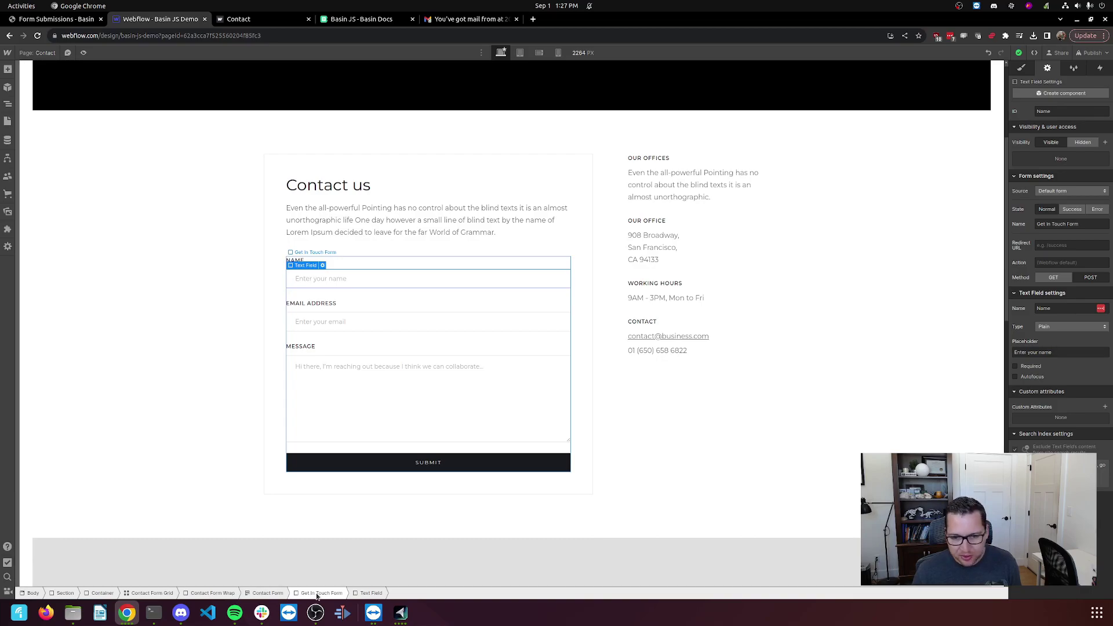
pyautogui.click(323, 593)
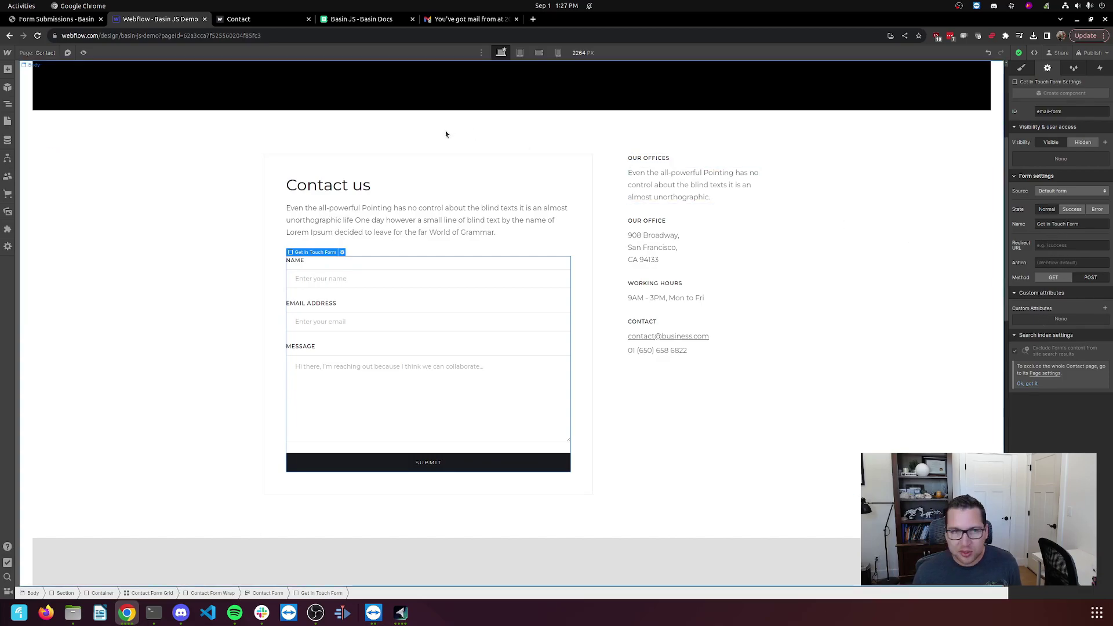
# Copy the Basin Form Setup endpoint URL and paste it into the Get In Touch Form's Action field.
pyautogui.click(361, 19)
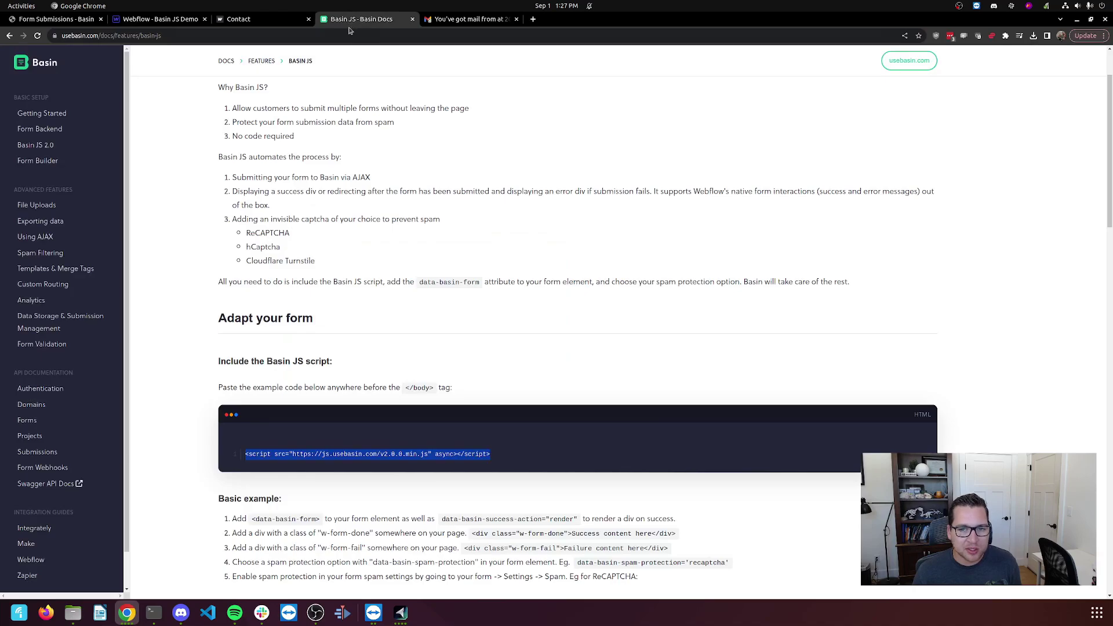
pyautogui.click(33, 19)
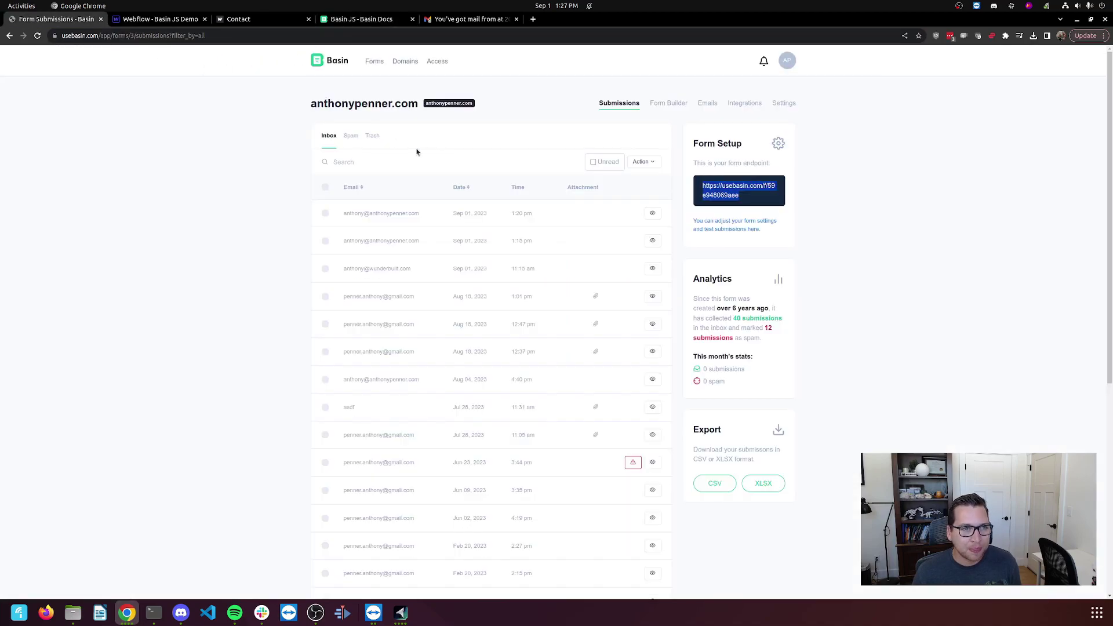
pyautogui.click(740, 196)
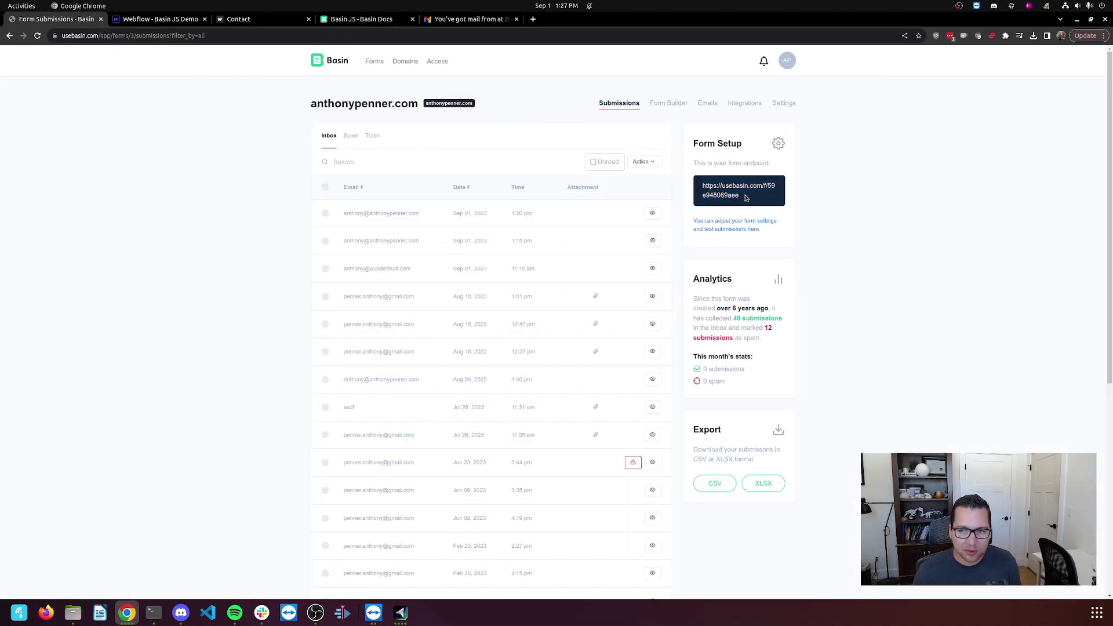
pyautogui.moveTo(769, 214); pyautogui.dragTo(697, 187)
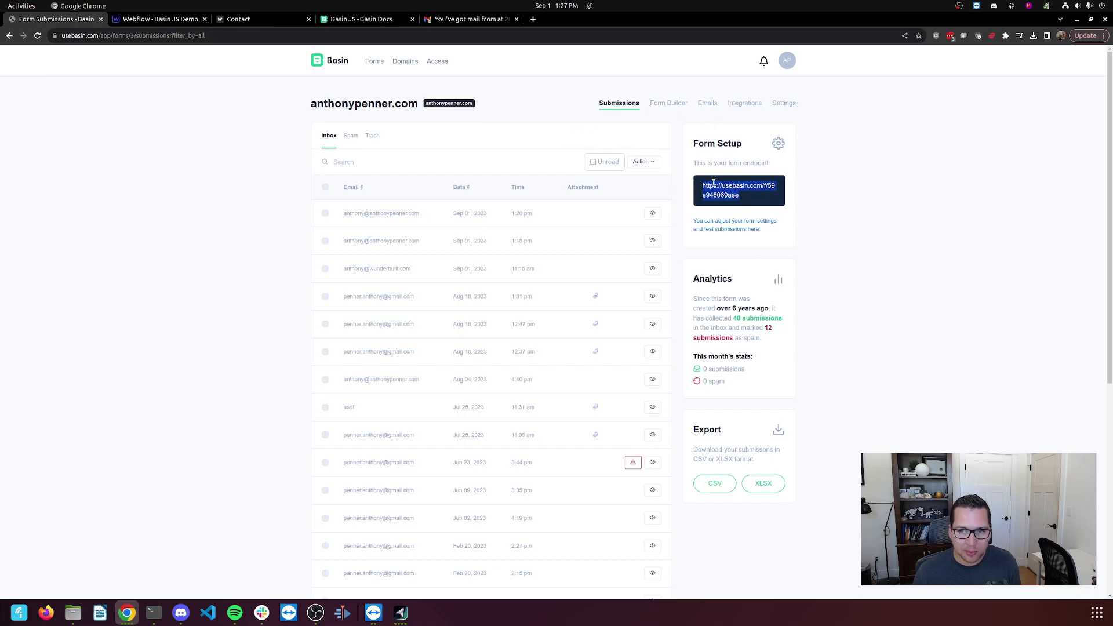
pyautogui.rightClick(698, 187)
pyautogui.click(721, 189)
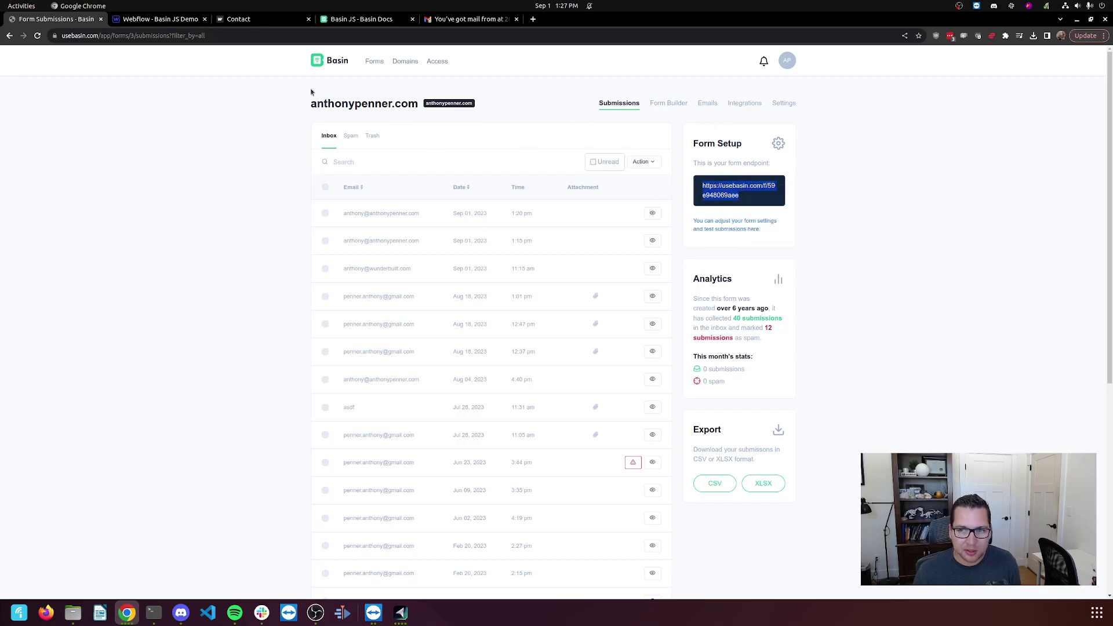
pyautogui.click(168, 20)
pyautogui.click(1067, 263)
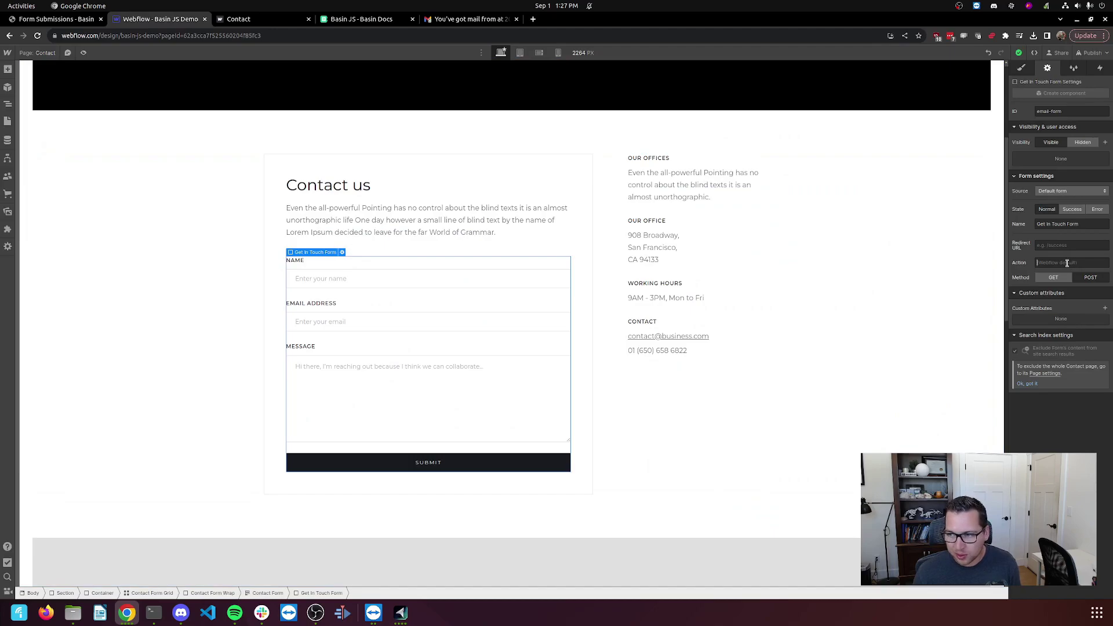
pyautogui.hotkey('ctrl', 'v')
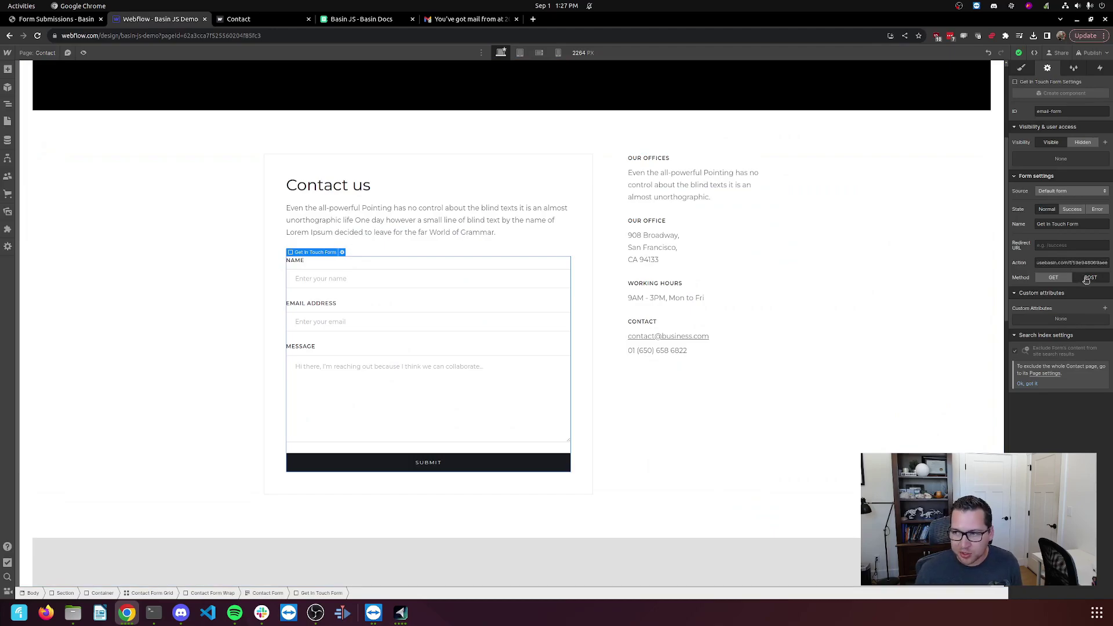
# Copy the data-basin-form attribute name from the docs' Basic example.
pyautogui.click(353, 21)
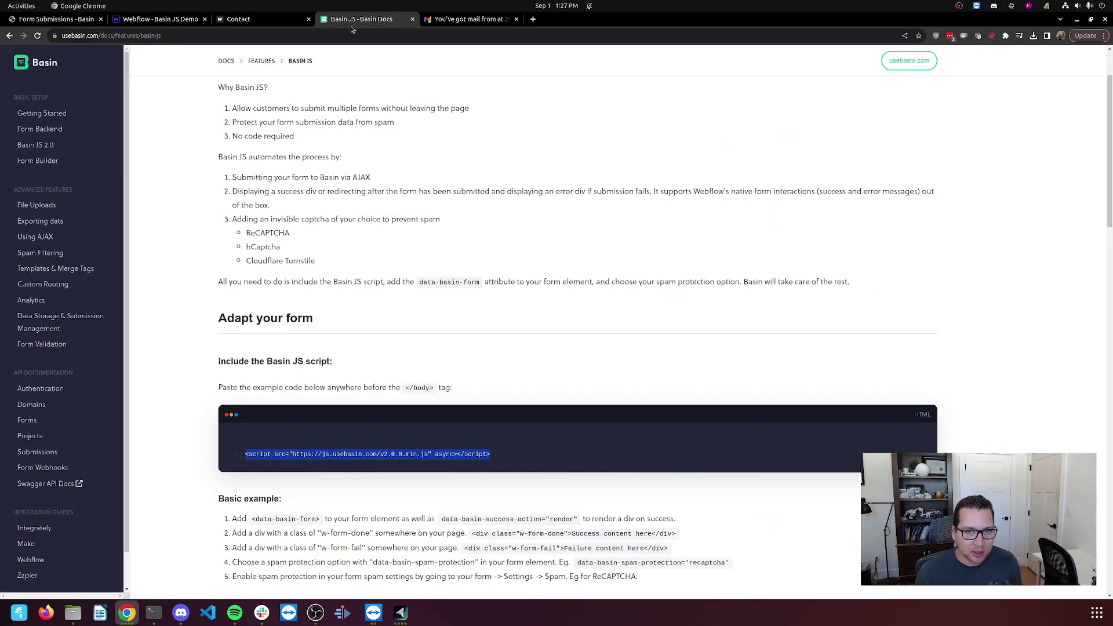
pyautogui.scroll(2, 371, 205)
pyautogui.scroll(-8, 376, 207)
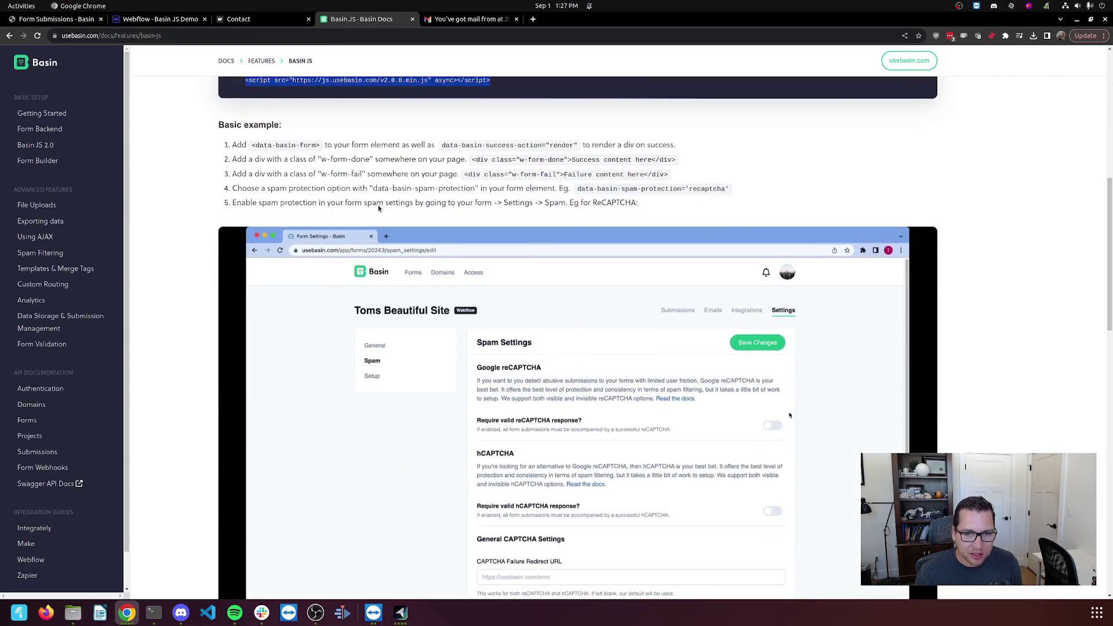
pyautogui.scroll(2, 378, 209)
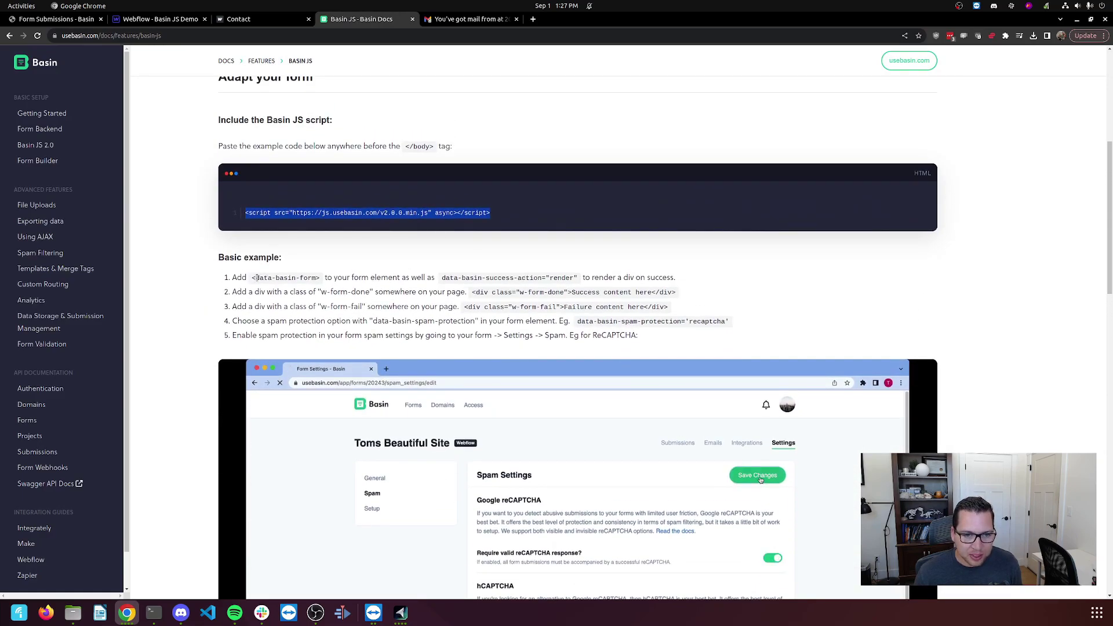
pyautogui.moveTo(256, 278); pyautogui.dragTo(315, 278)
pyautogui.rightClick(314, 283)
pyautogui.click(325, 286)
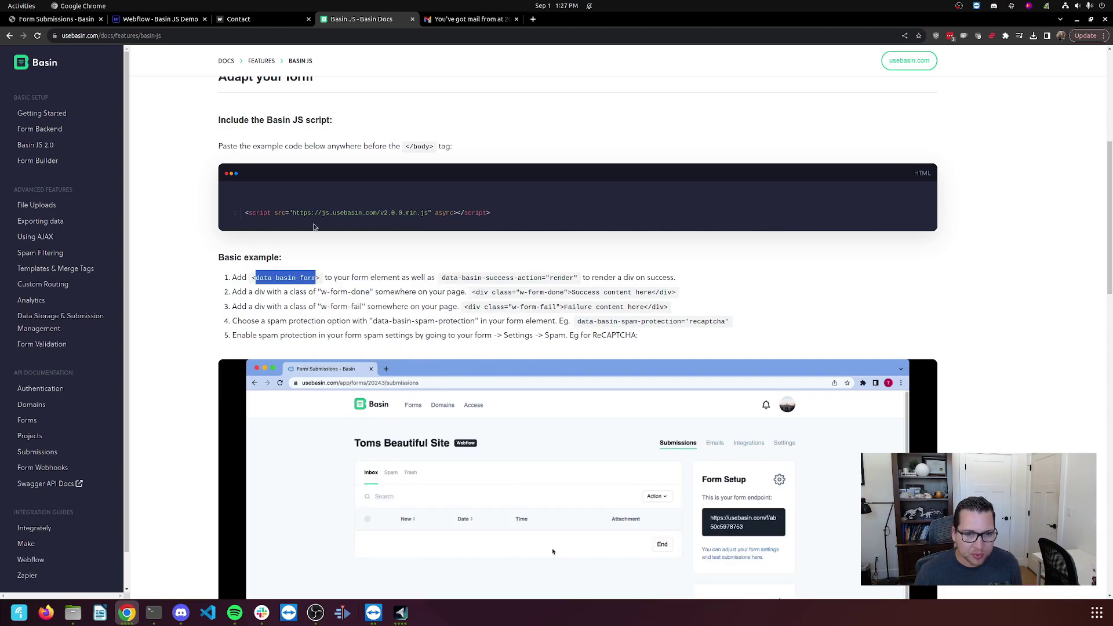
# Add custom attribute data-basin-form = true to the form and publish to the selected domains.
pyautogui.click(268, 22)
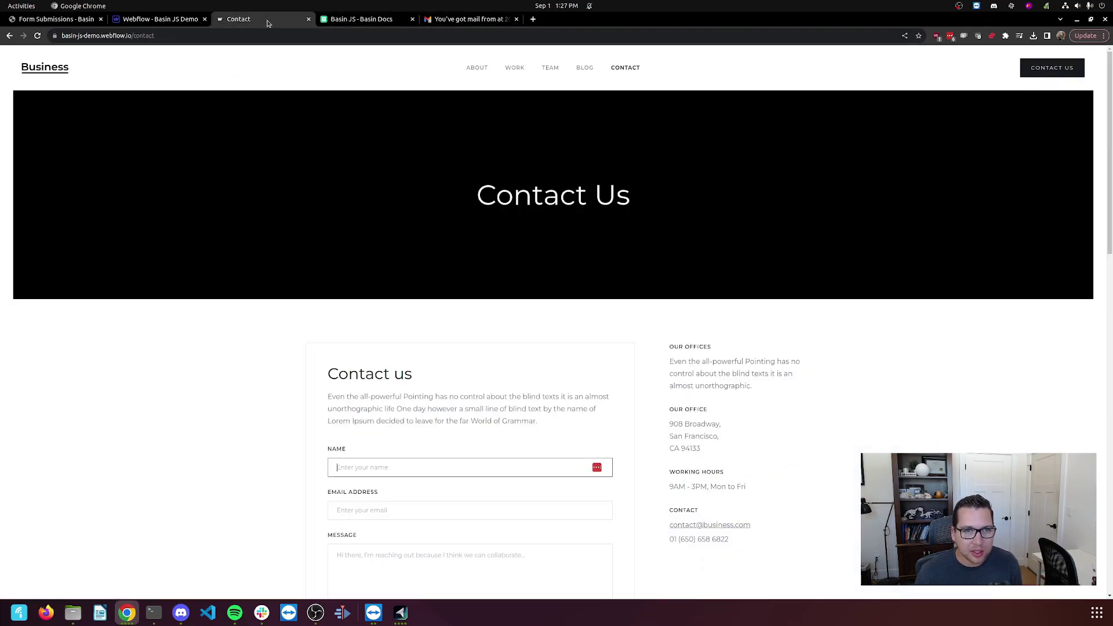
pyautogui.click(167, 20)
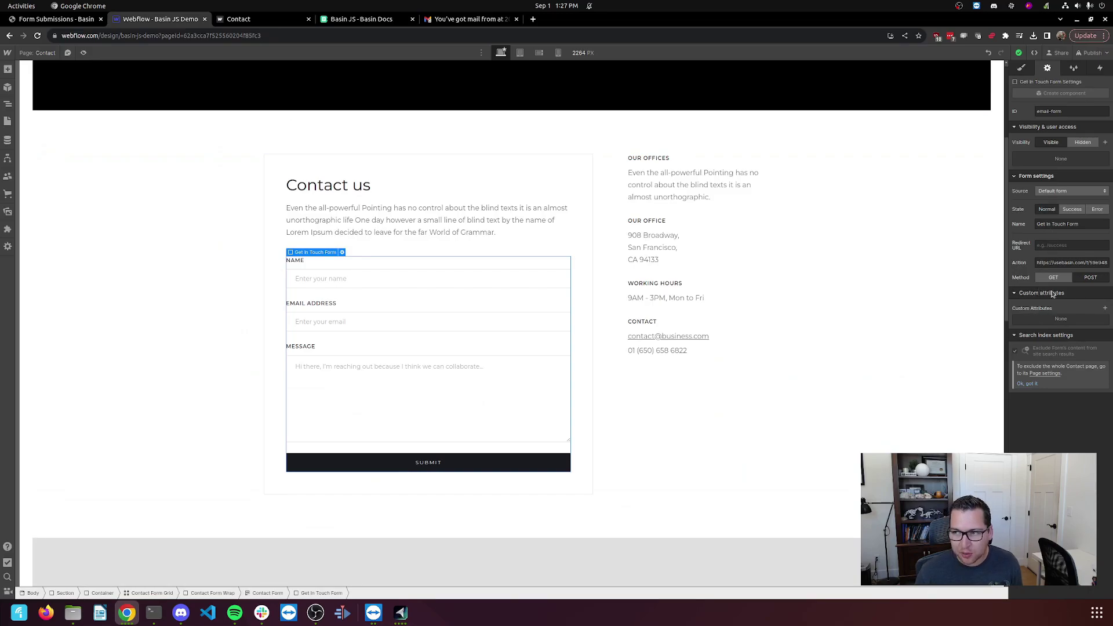
pyautogui.click(1106, 310)
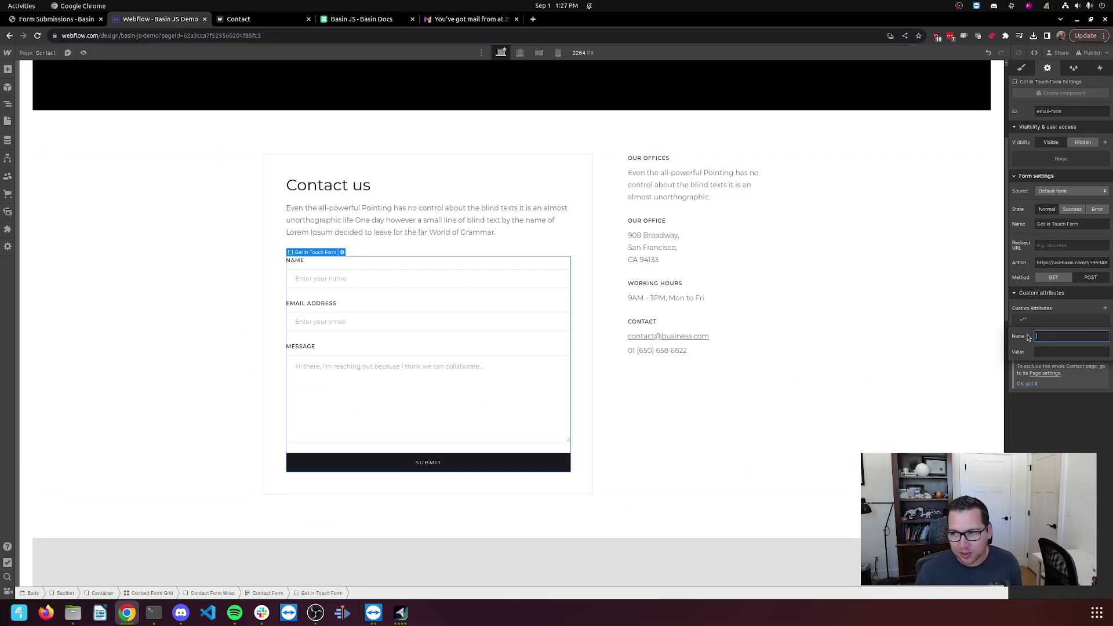
pyautogui.hotkey('ctrl', 'v')
pyautogui.click(1052, 351)
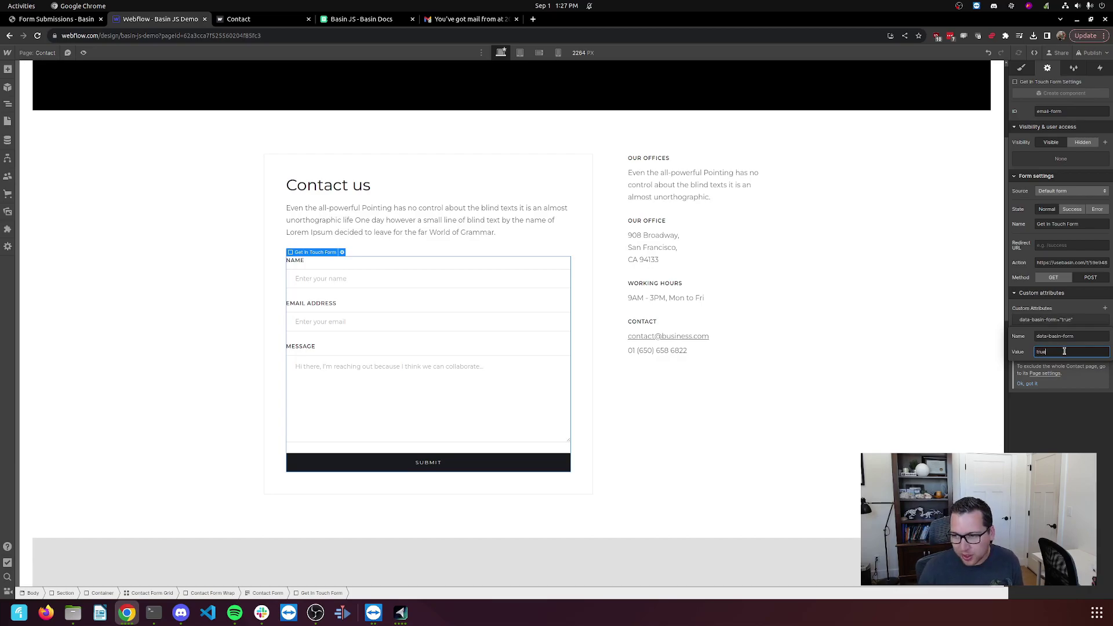
pyautogui.write('true')
pyautogui.press('Return')
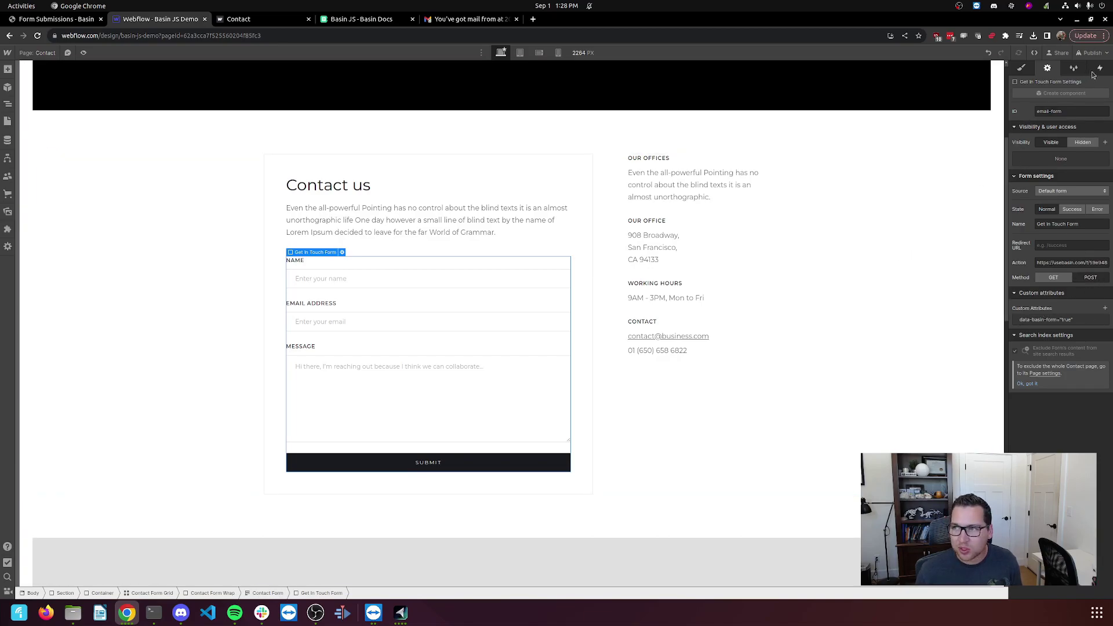
pyautogui.click(1092, 53)
pyautogui.click(1062, 183)
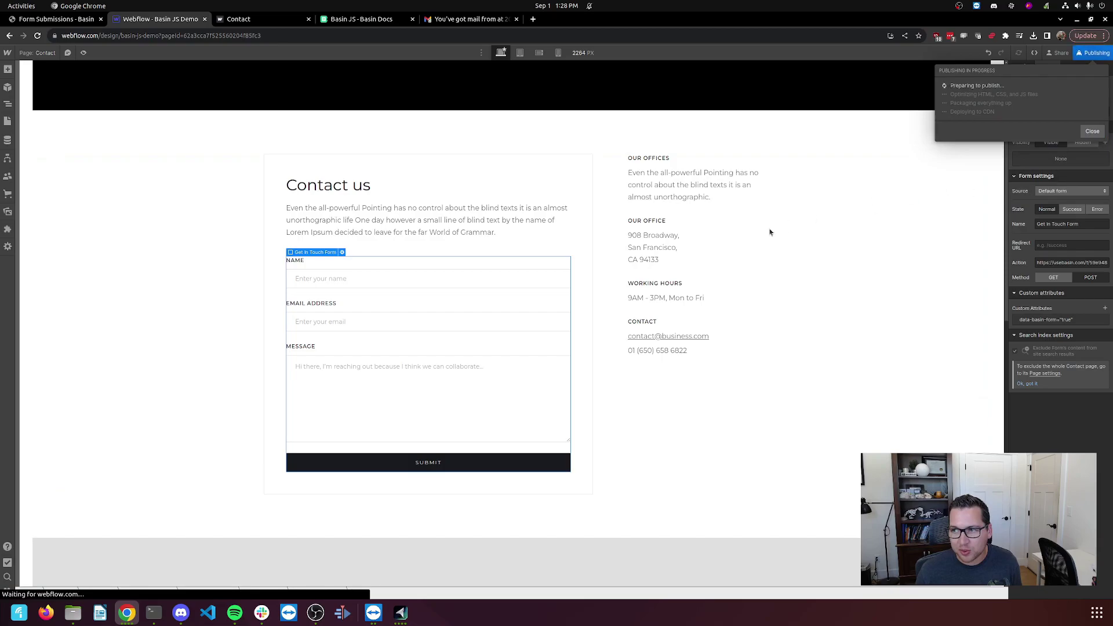
# Reload the live Contact page and submit a name, an email and 'Testing the default options'.
pyautogui.click(246, 20)
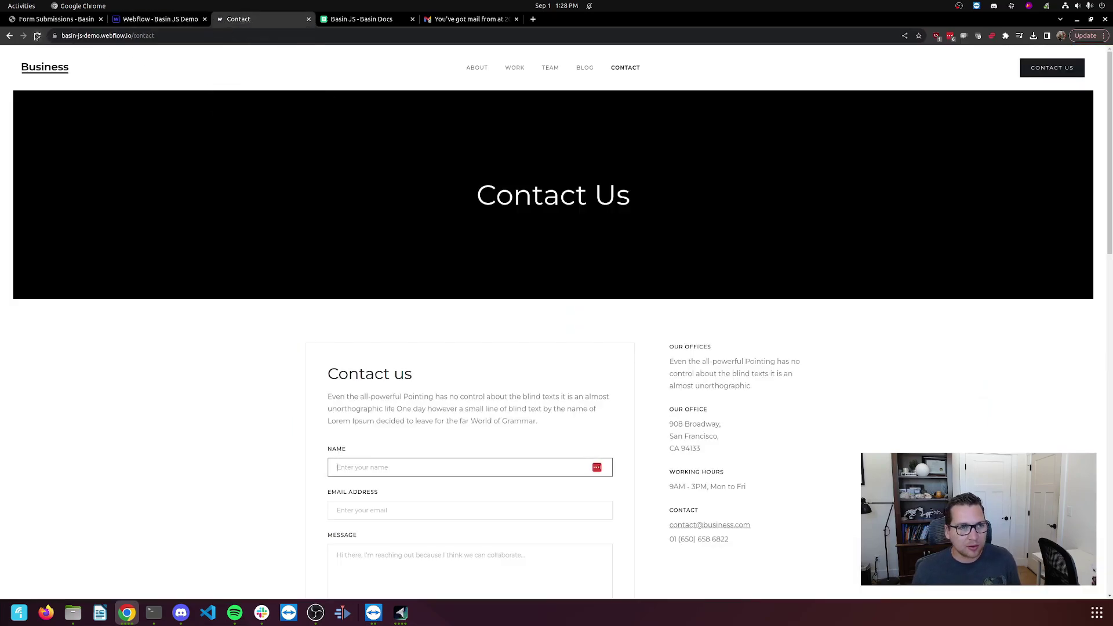
pyautogui.click(37, 35)
pyautogui.scroll(-2, 348, 301)
pyautogui.click(431, 351)
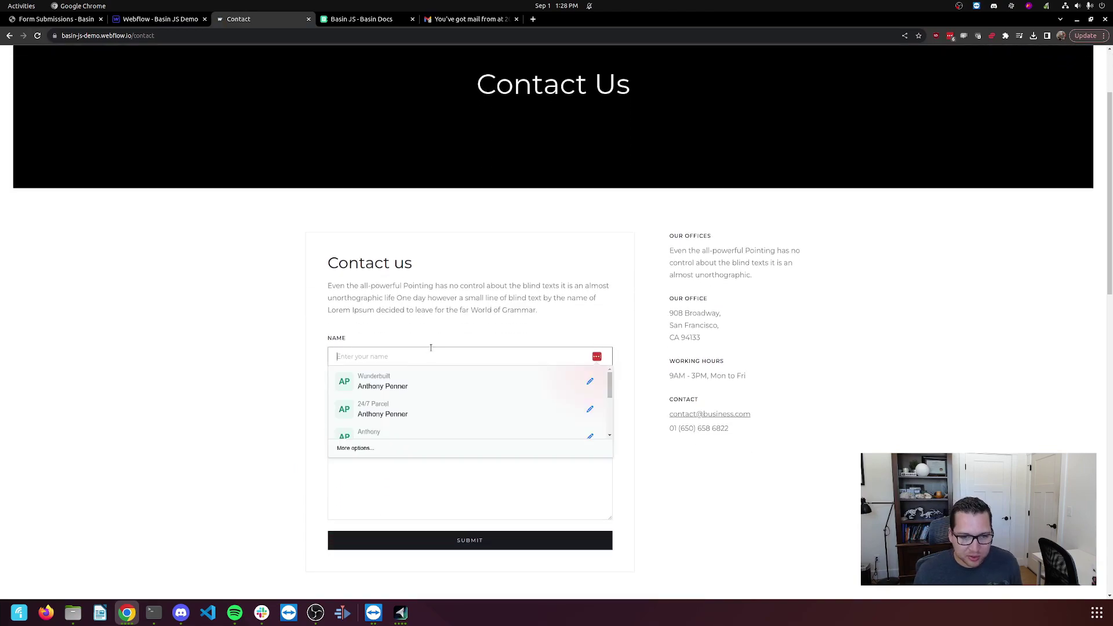
pyautogui.write('Anthony')
pyautogui.press('Tab')
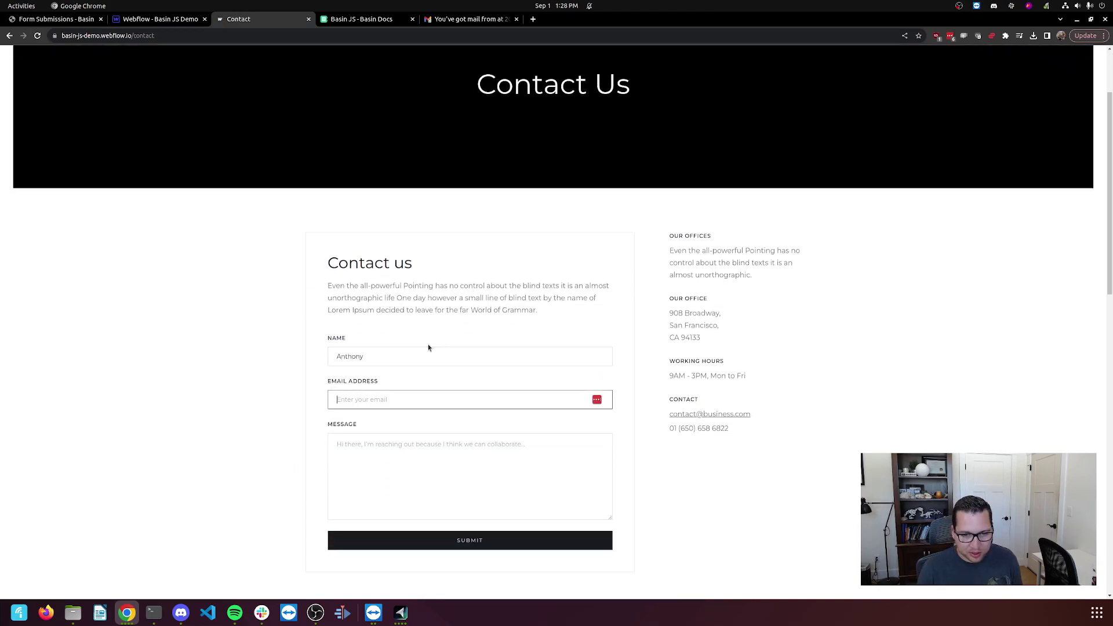
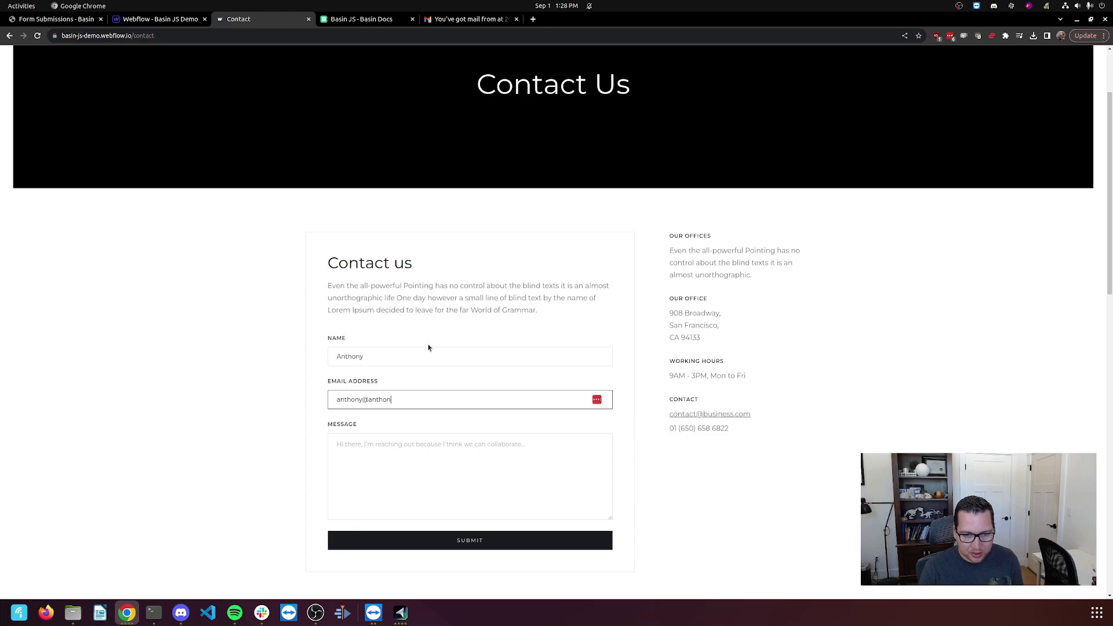
pyautogui.press('Tab')
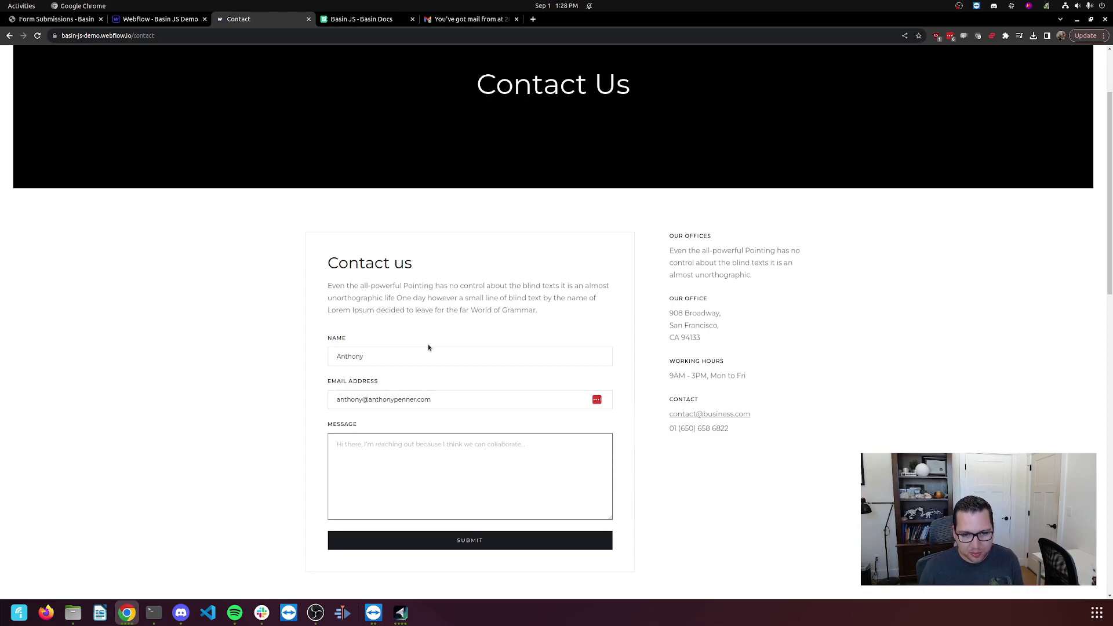
pyautogui.write('Testing the ')
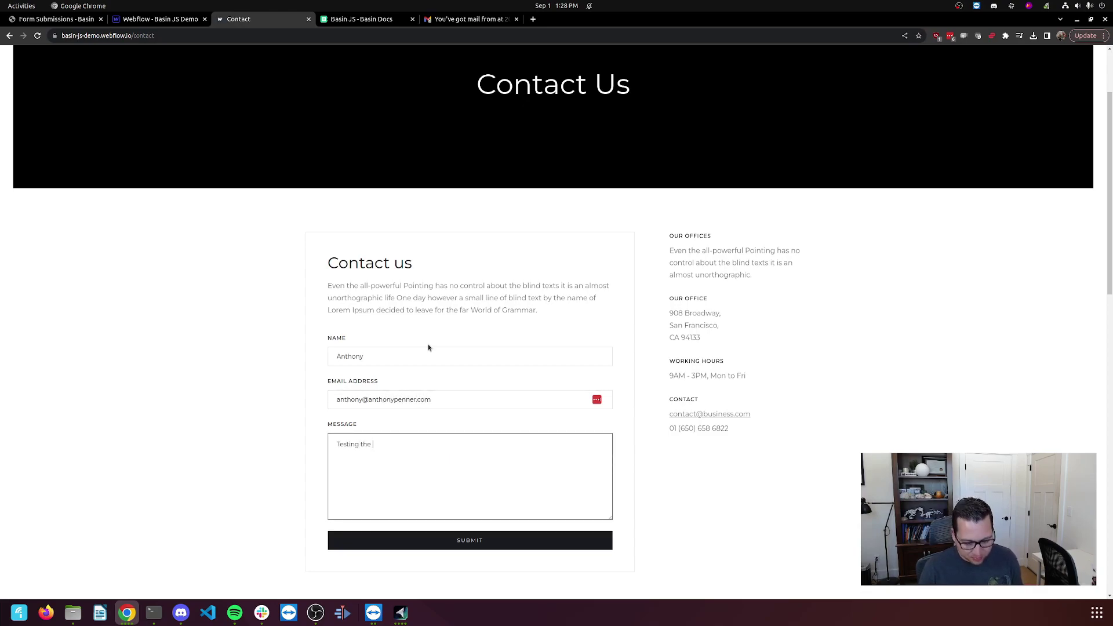
pyautogui.write('default')
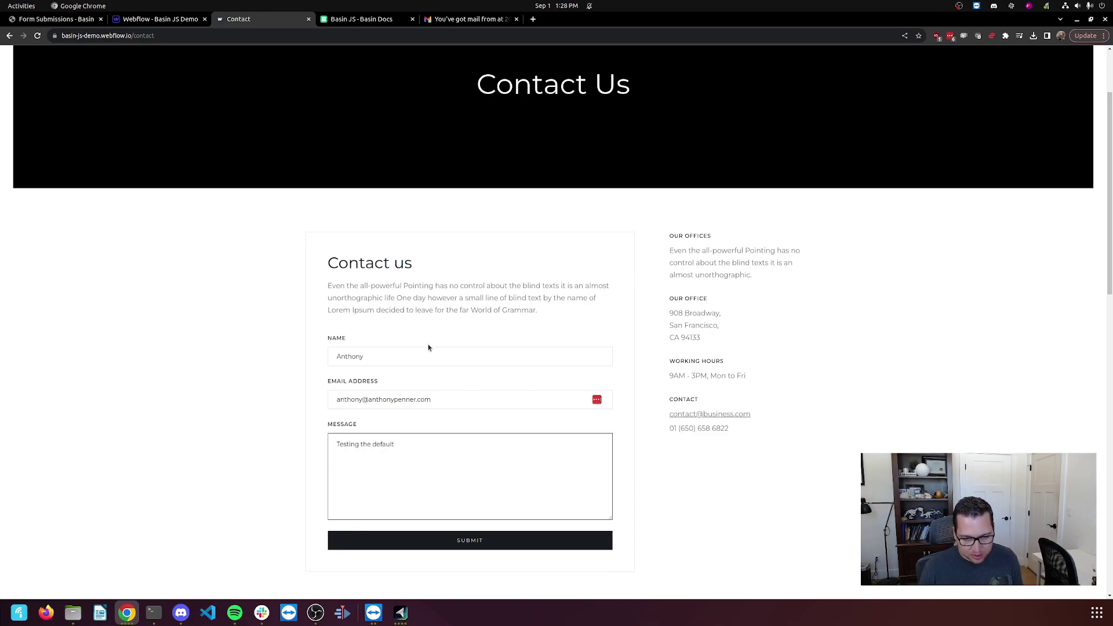
pyautogui.scroll(-3, 427, 347)
pyautogui.write('options')
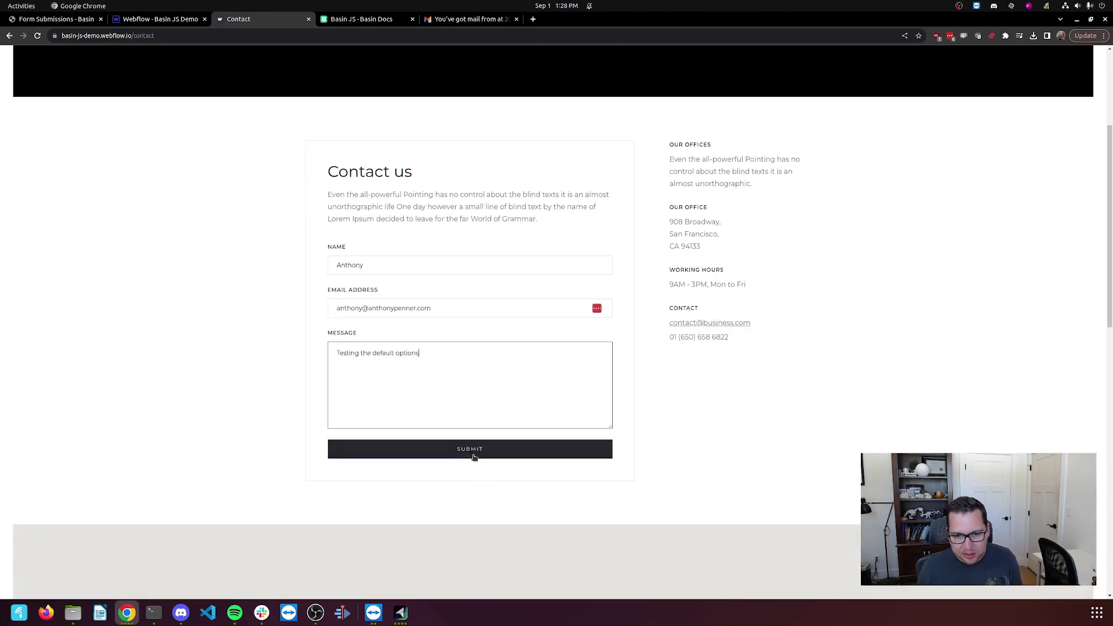
pyautogui.click(472, 453)
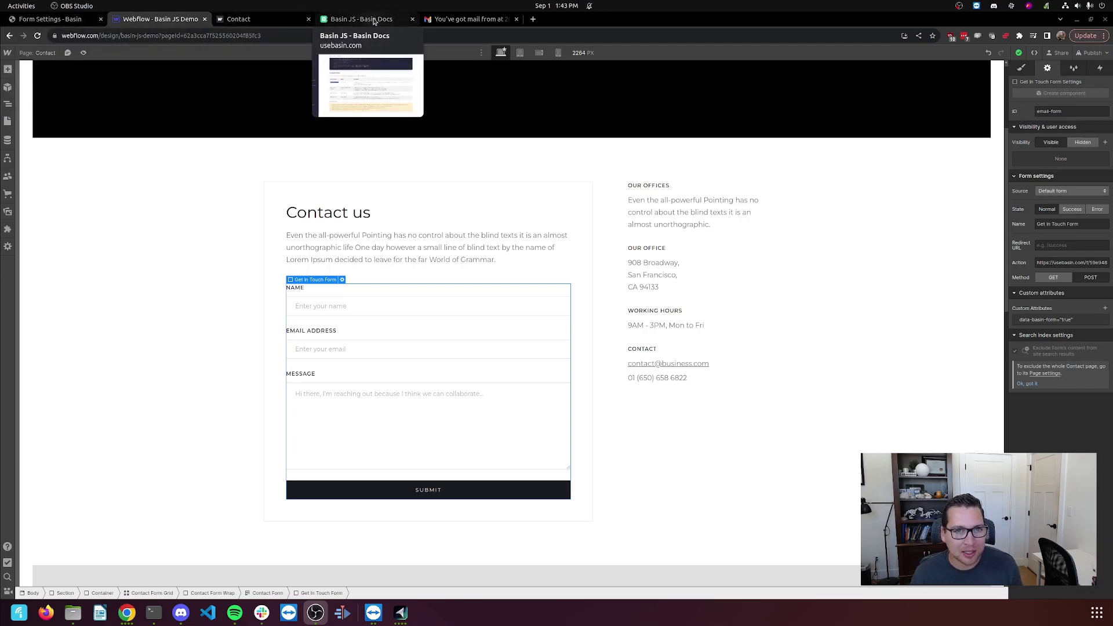
# Copy data-basin-spam-protection from the Basin JS Configuration options table.
pyautogui.click(373, 20)
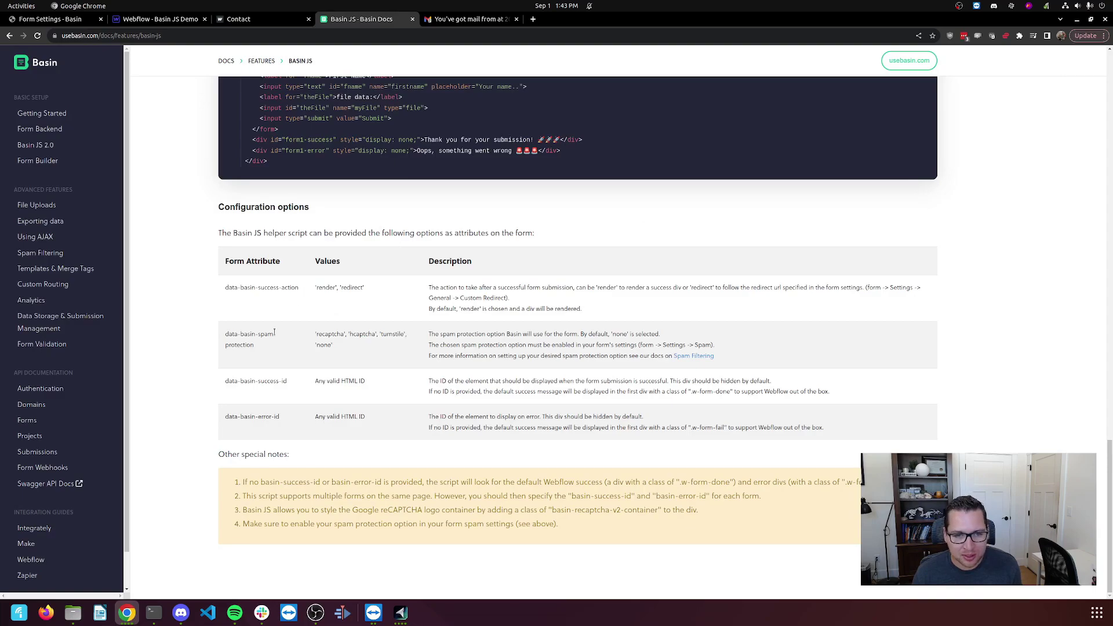
pyautogui.moveTo(259, 344); pyautogui.dragTo(222, 334)
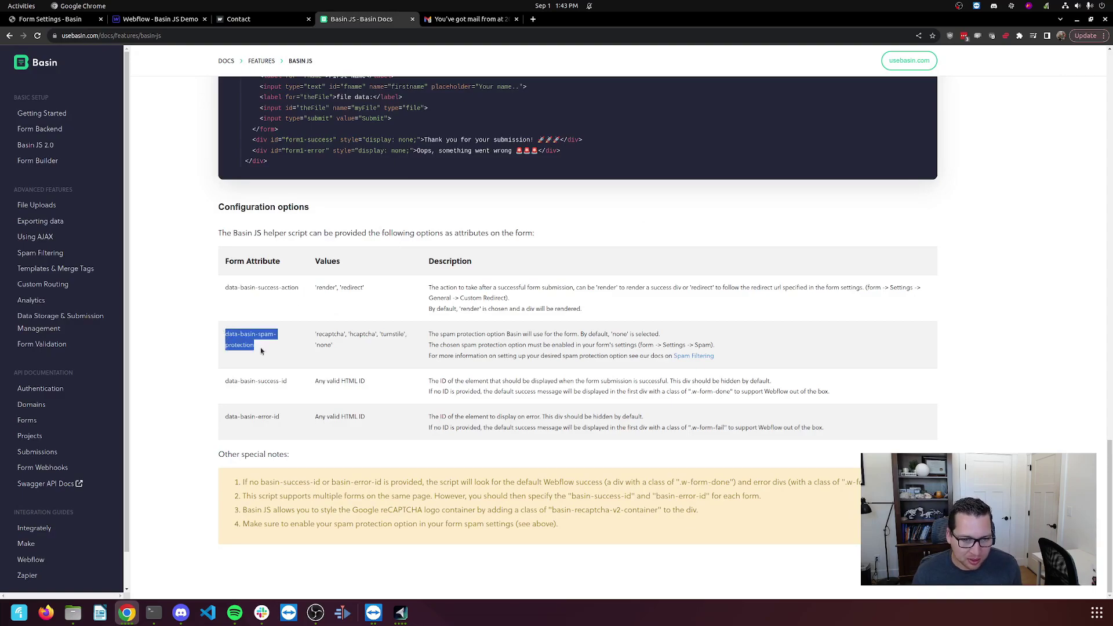
pyautogui.rightClick(244, 340)
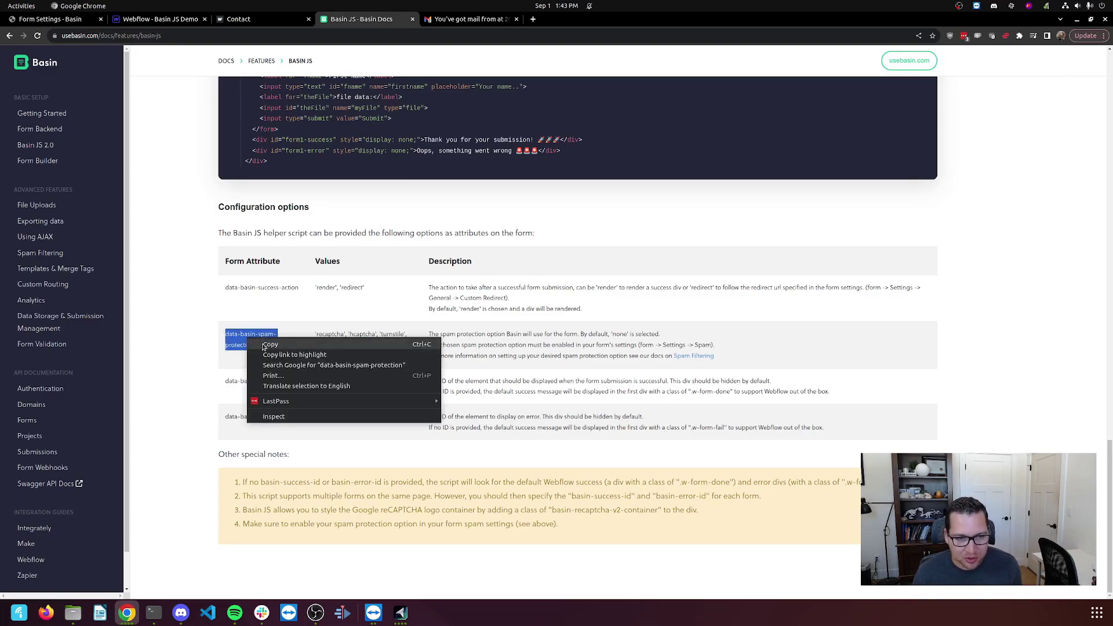
pyautogui.click(262, 345)
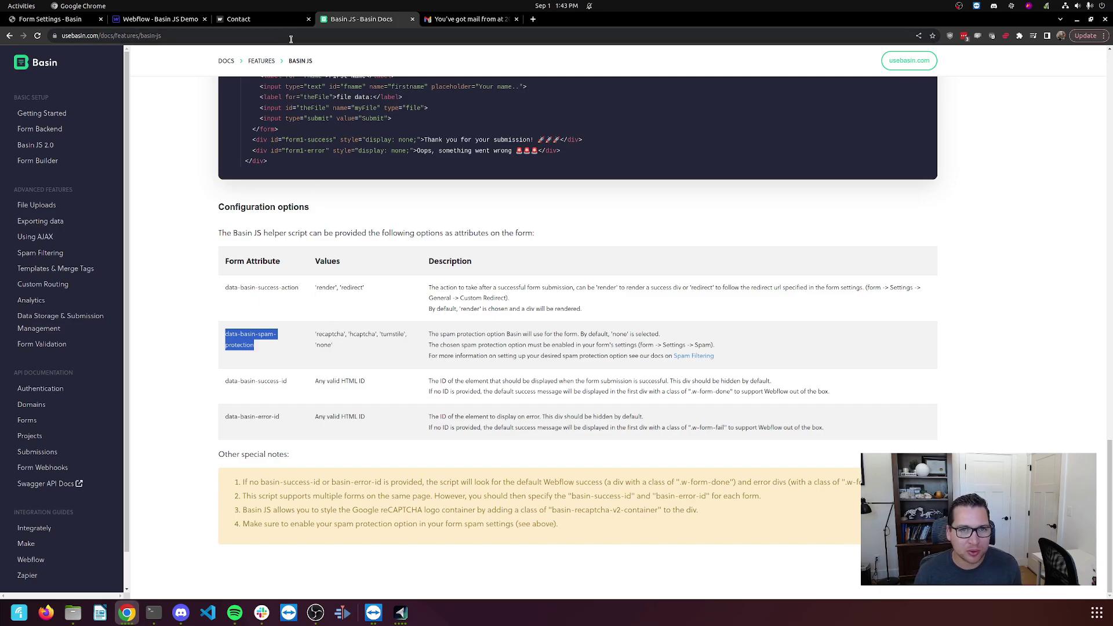
# Reselect the Get In Touch Form and add custom attribute data-basin-spam-protection = recaptcha.
pyautogui.click(160, 21)
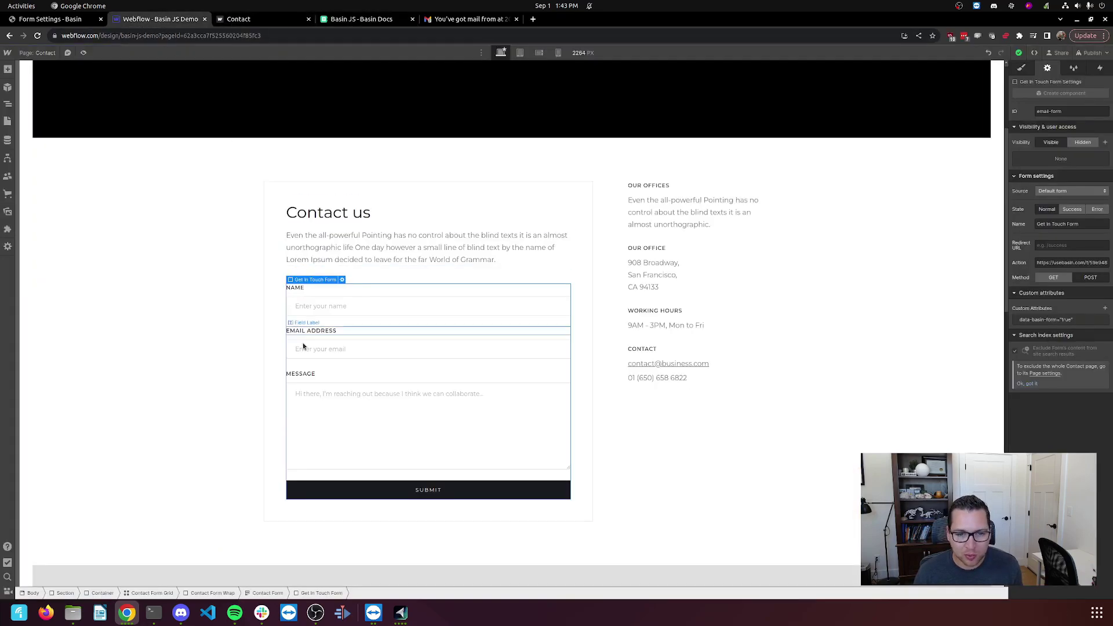
pyautogui.click(324, 350)
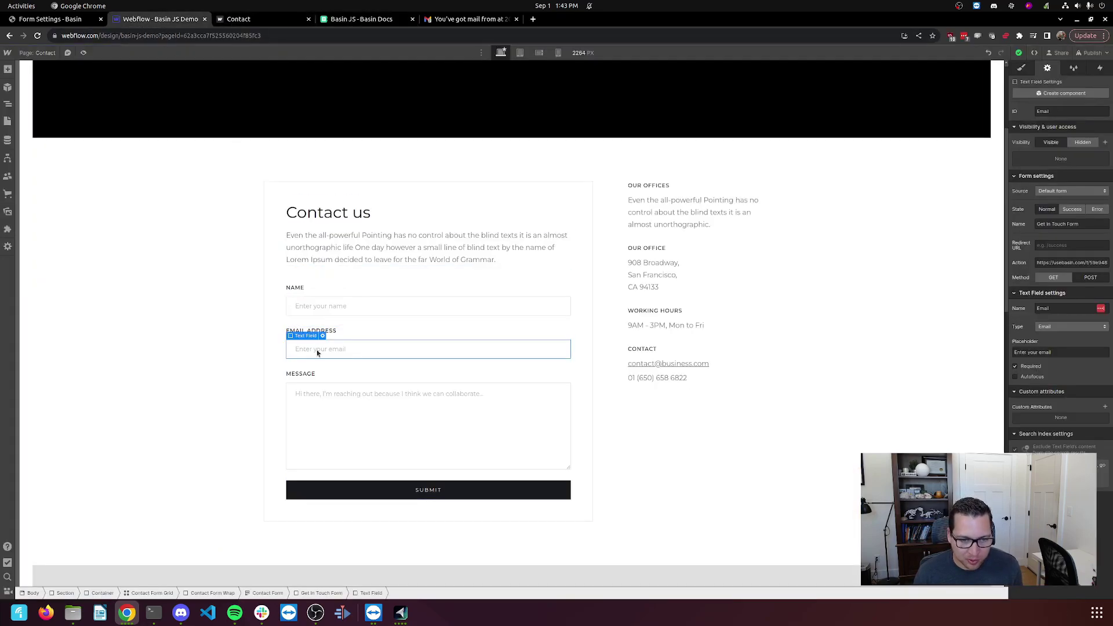
pyautogui.click(320, 593)
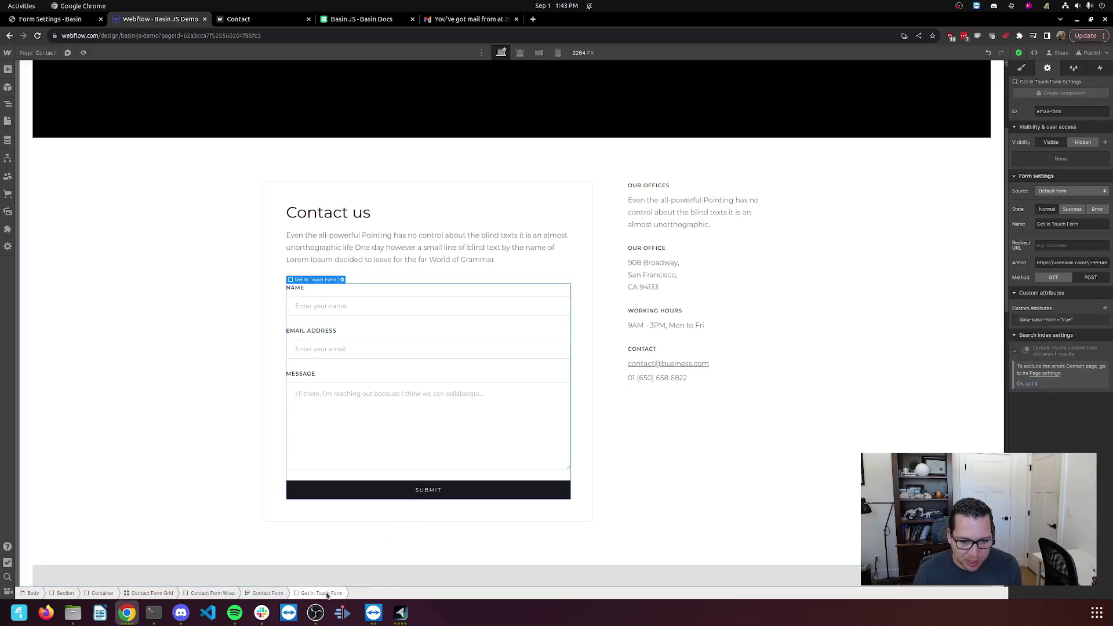
pyautogui.click(1105, 309)
pyautogui.hotkey('ctrl', 'v')
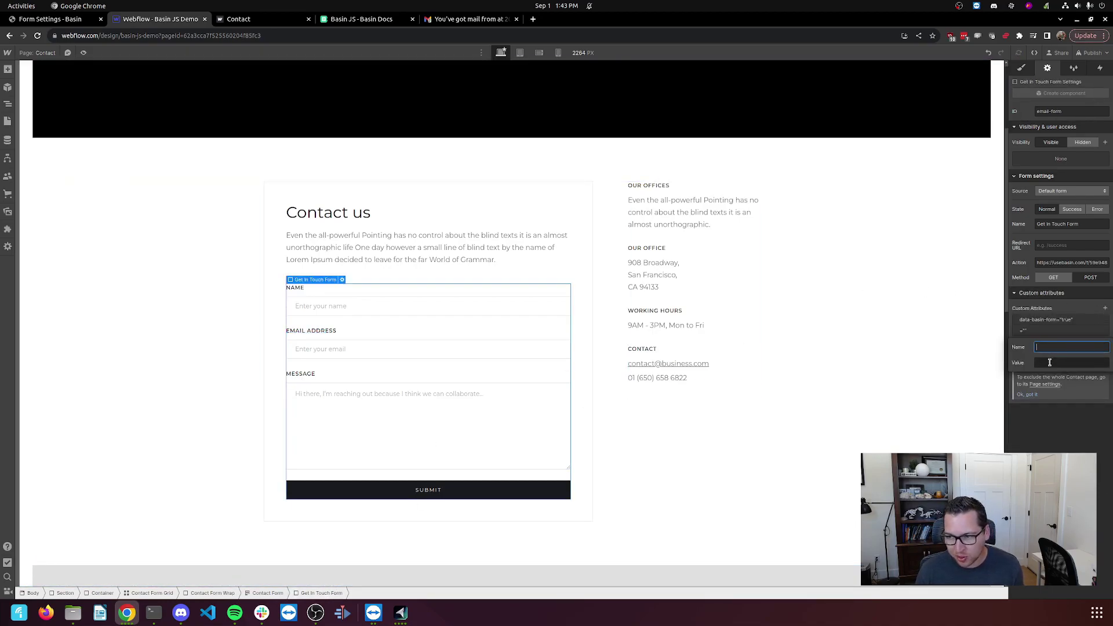
pyautogui.click(1051, 364)
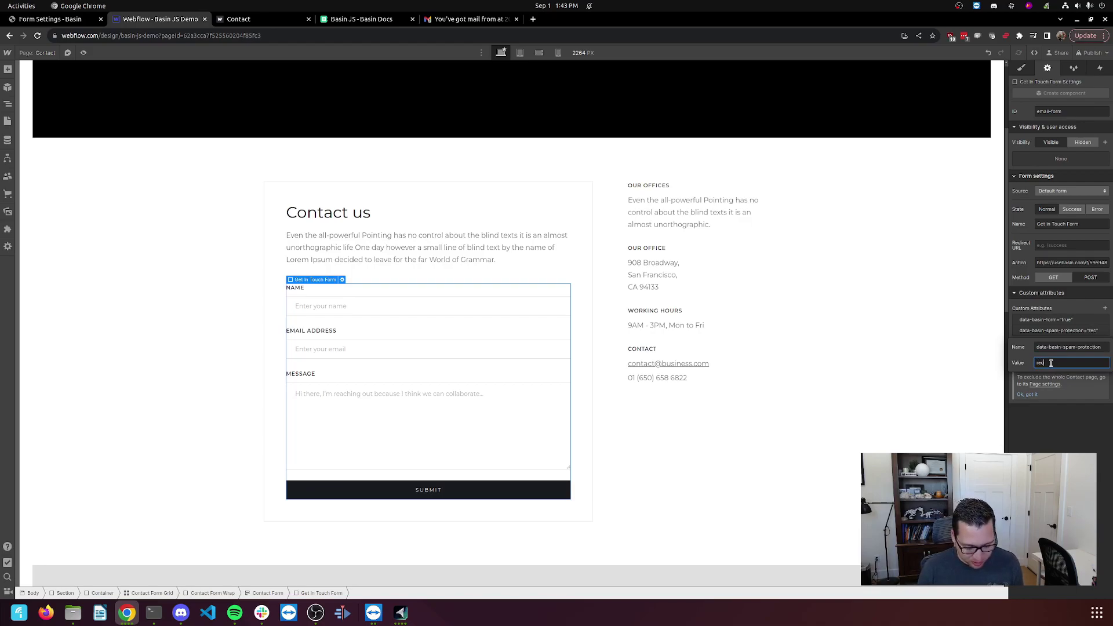
pyautogui.write('recaptcha')
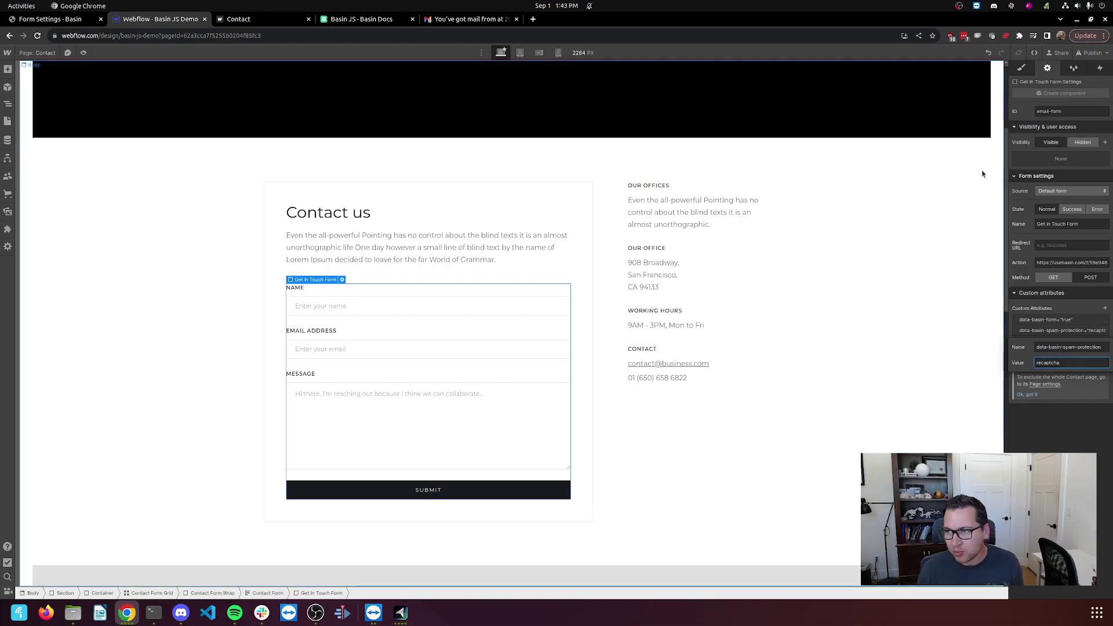
pyautogui.press('Return')
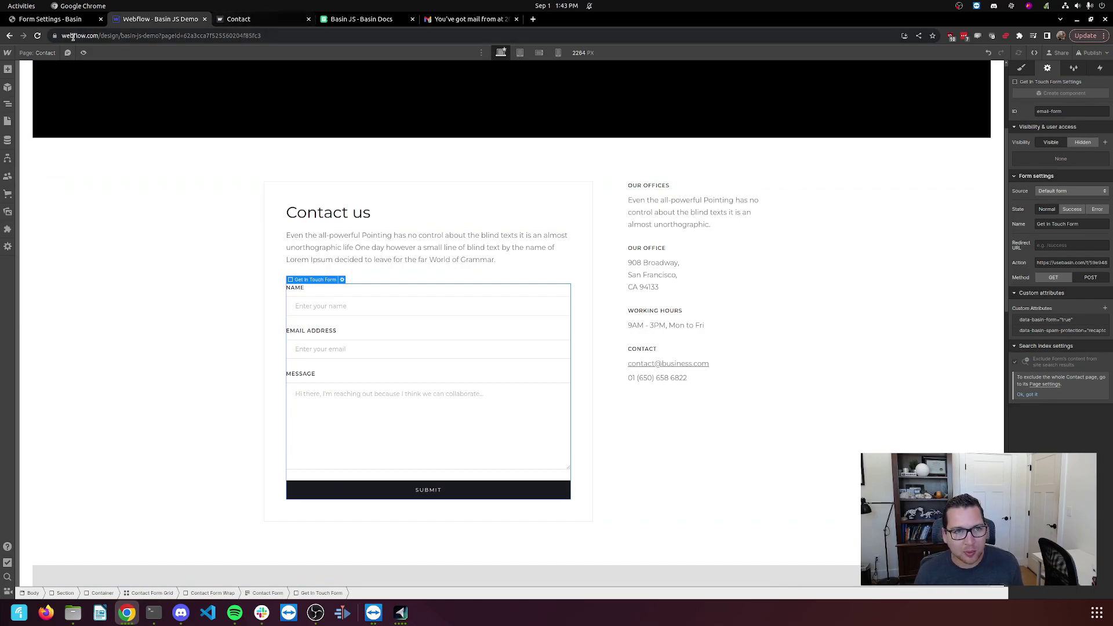
# Make Basin's spam settings require a valid reCAPTCHA response and save them.
pyautogui.click(58, 19)
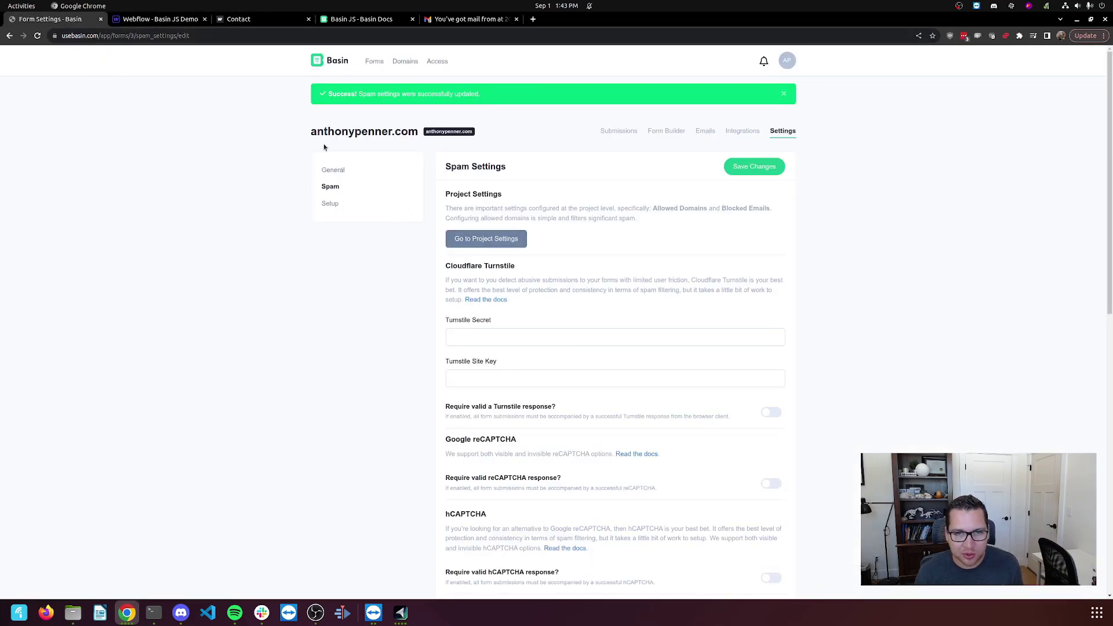
pyautogui.scroll(-3, 504, 255)
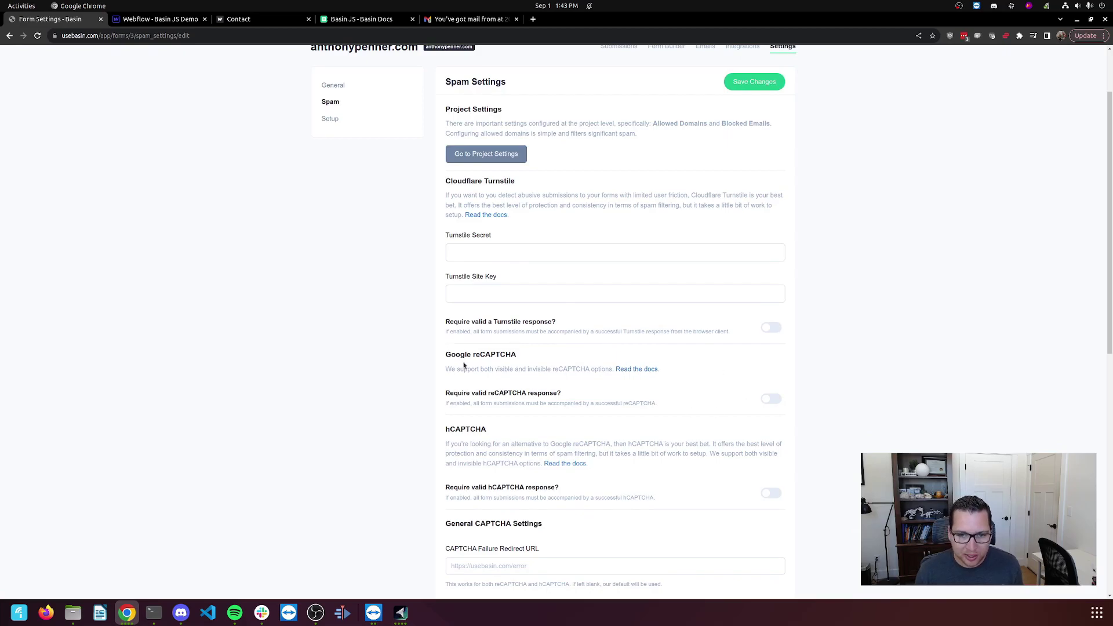
pyautogui.click(771, 399)
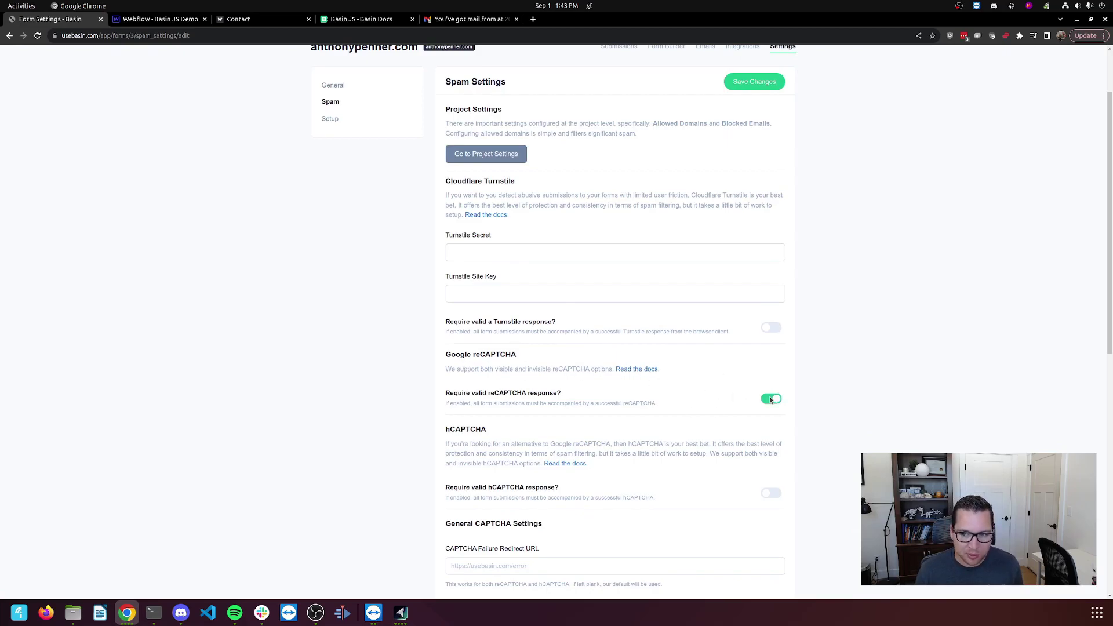
pyautogui.click(746, 86)
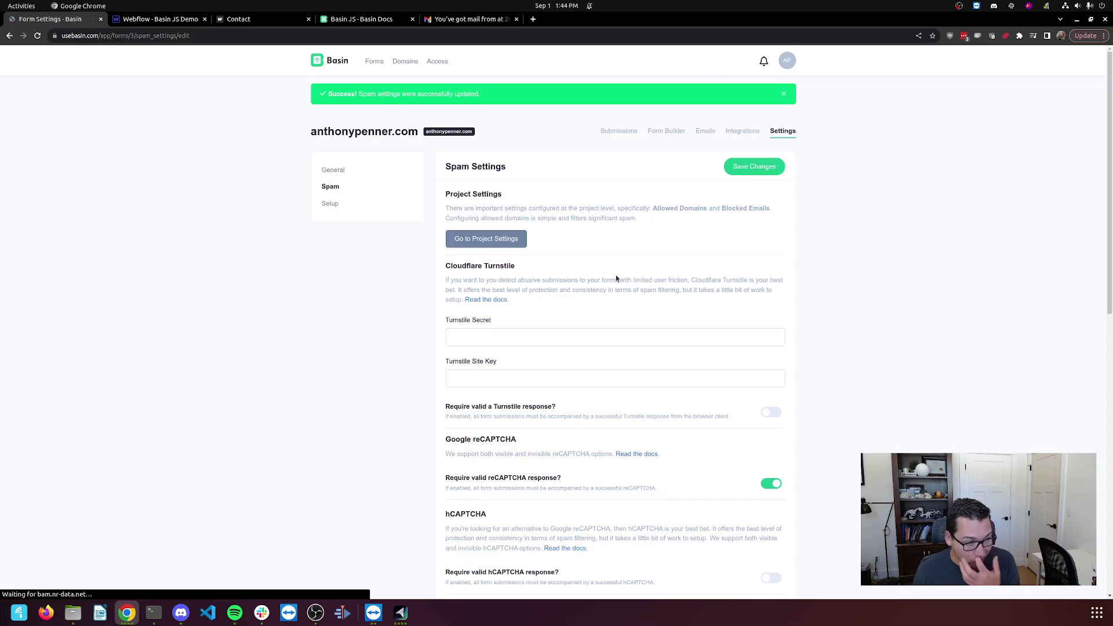
# Return to Basin submissions, then publish the Webflow site to the staging domain.
pyautogui.click(613, 134)
pyautogui.scroll(-1, 179, 87)
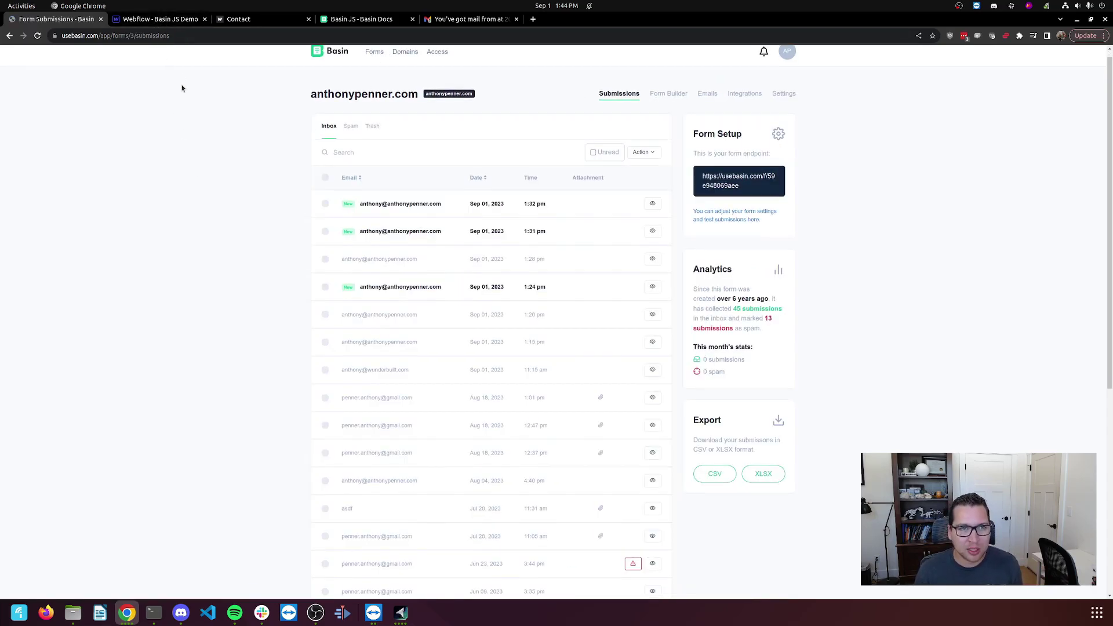
pyautogui.click(174, 19)
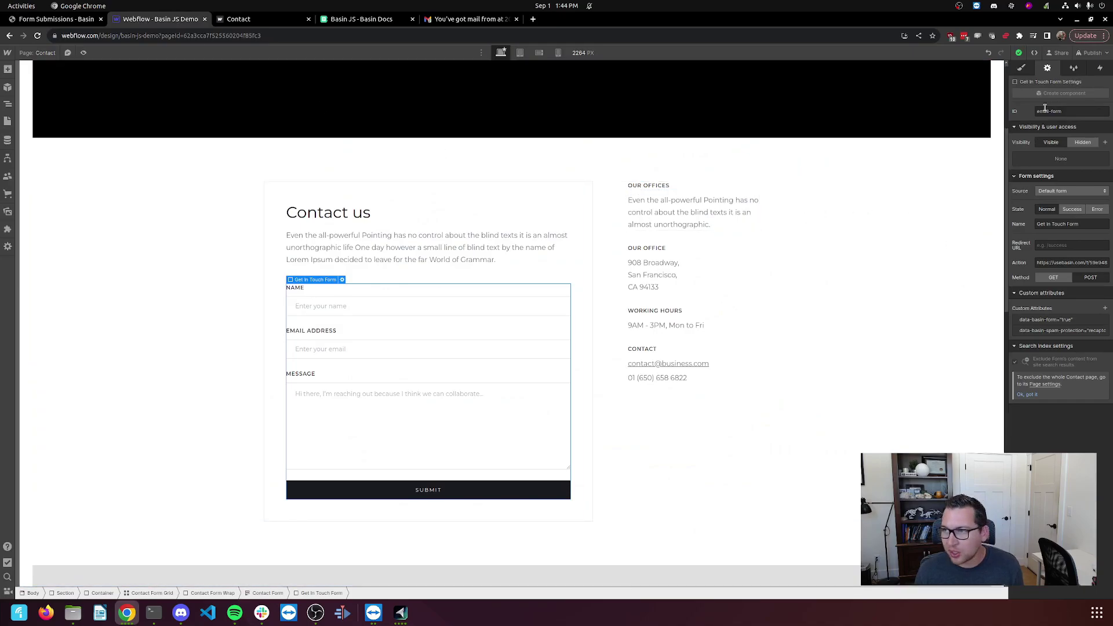
pyautogui.click(1091, 53)
pyautogui.click(1051, 181)
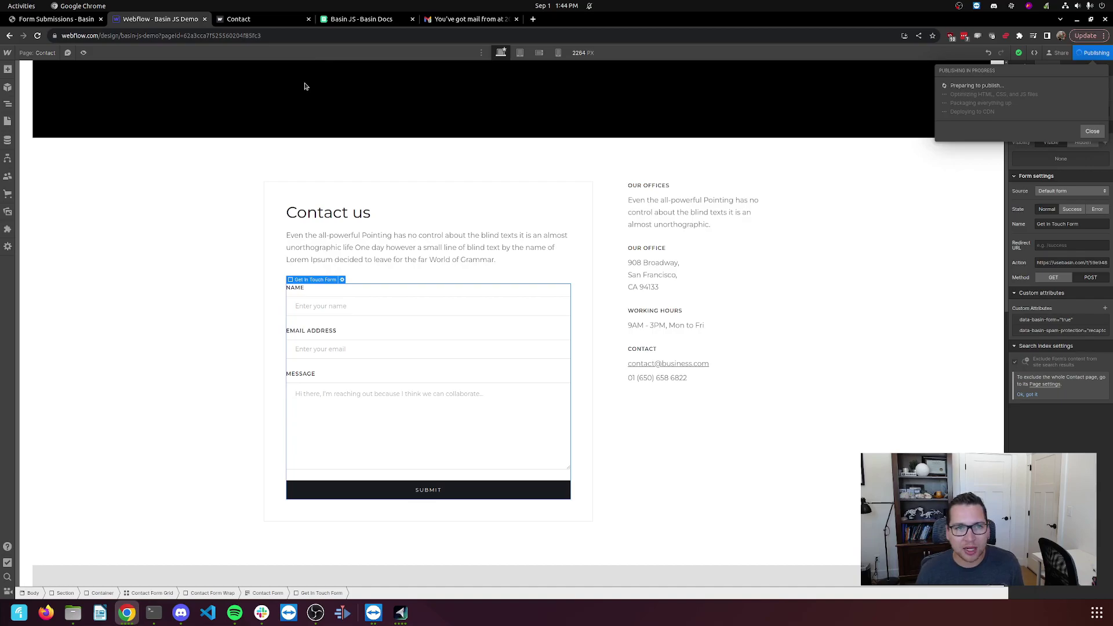
# On the live contact page, enter the sender's name in the Name field.
pyautogui.click(250, 20)
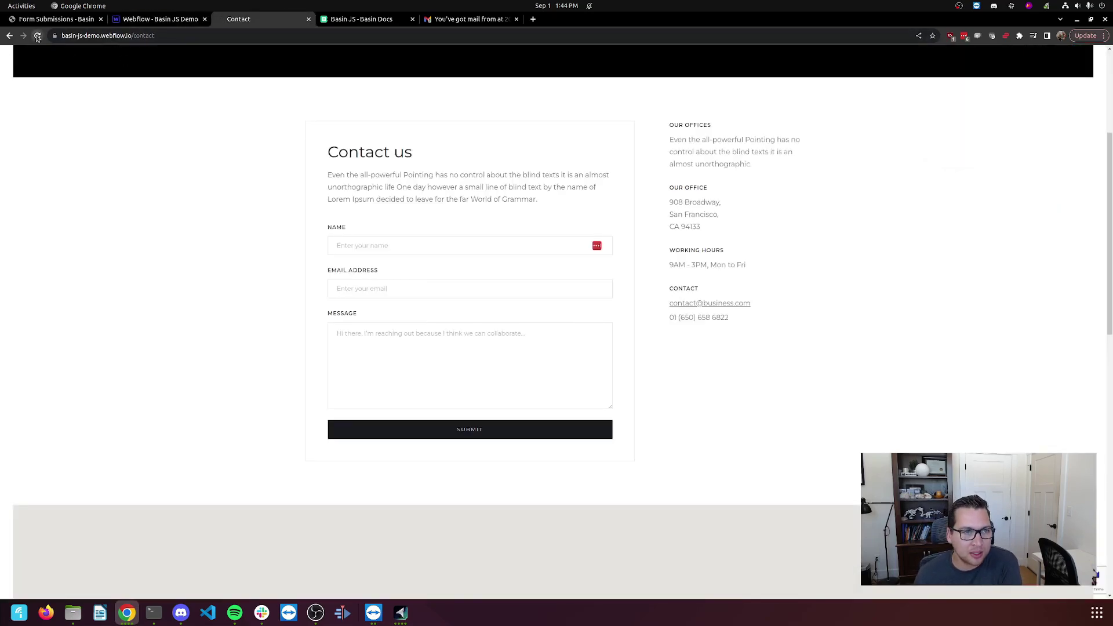
pyautogui.scroll(-1, 822, 322)
pyautogui.scroll(-6, 828, 360)
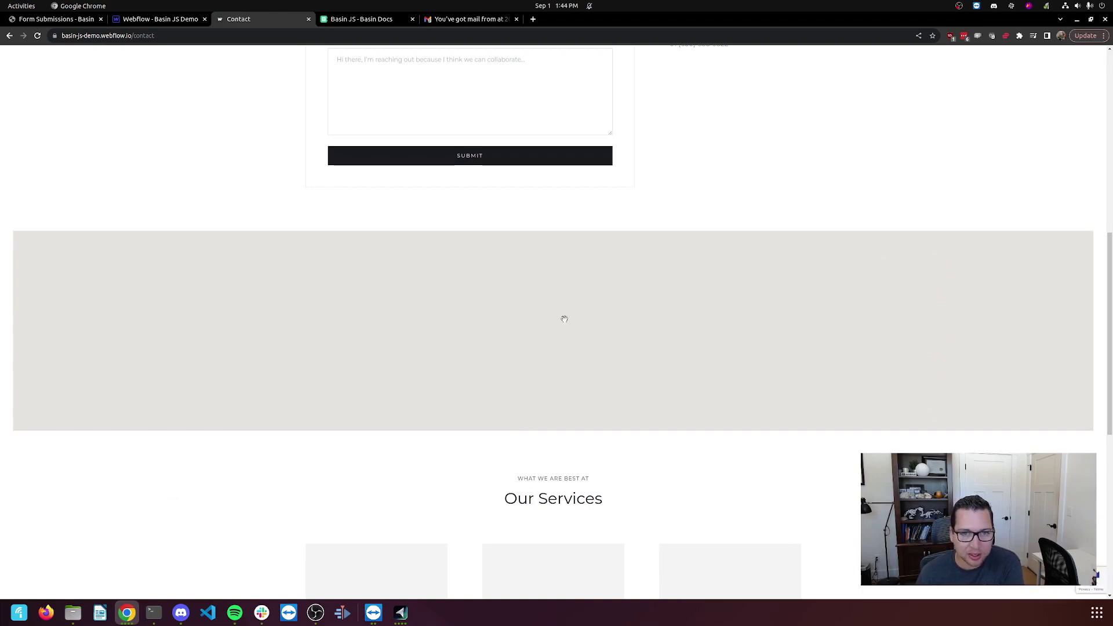
pyautogui.scroll(8, 246, 219)
pyautogui.click(364, 315)
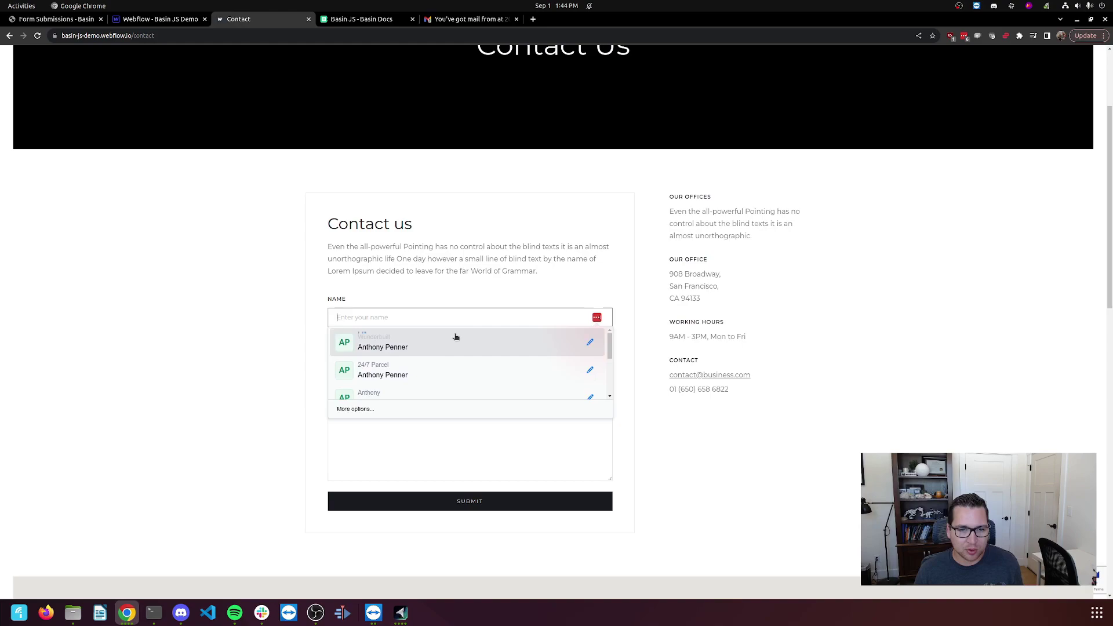
pyautogui.write('Anthony')
# Enter the sender's e-mail and the message 'testing invisible recpatcha', then submit.
pyautogui.press('Tab')
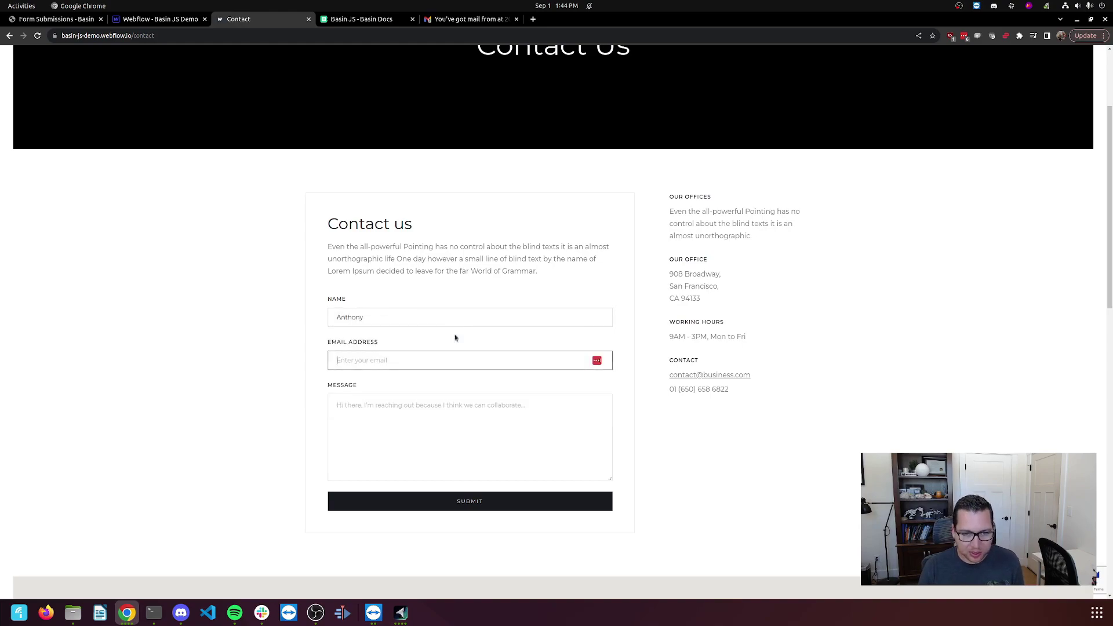
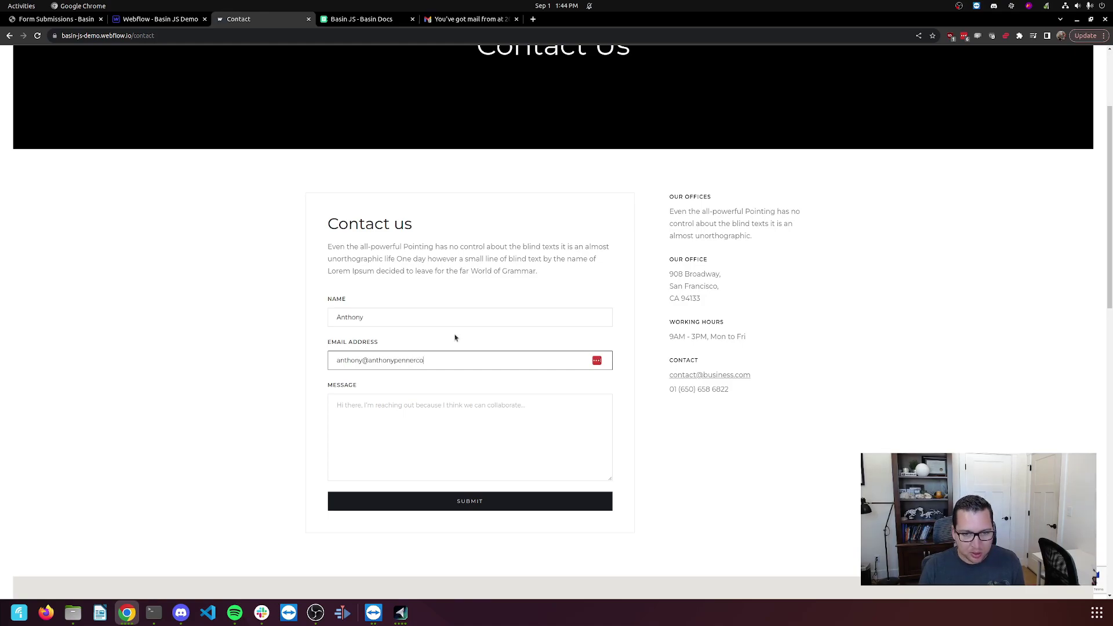
pyautogui.write('om')
pyautogui.press('Tab')
pyautogui.write('te')
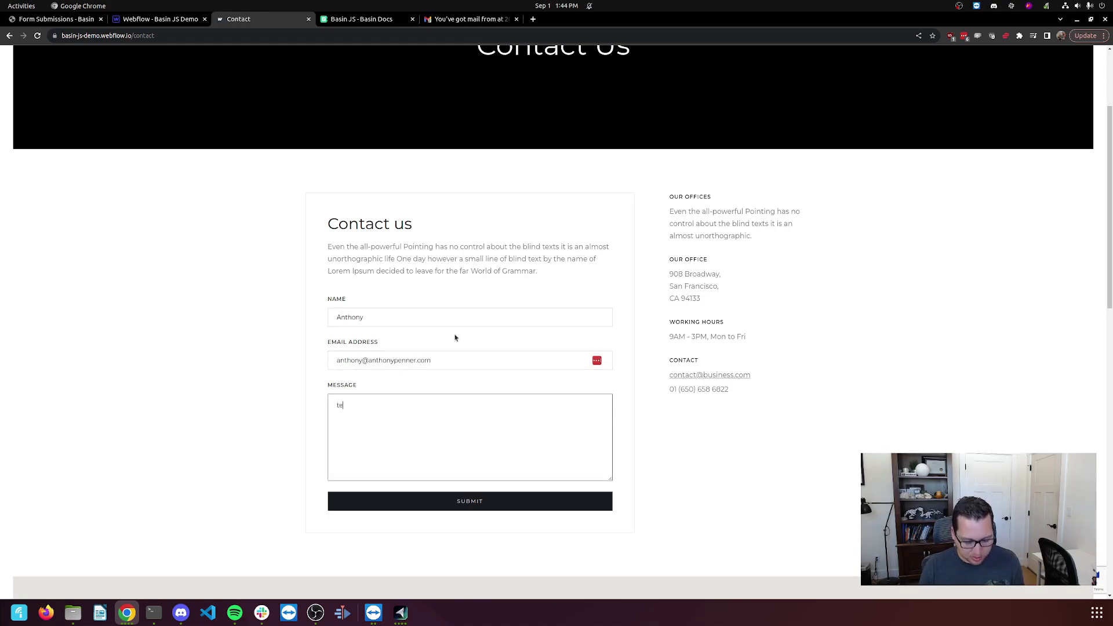
pyautogui.write('sting invis')
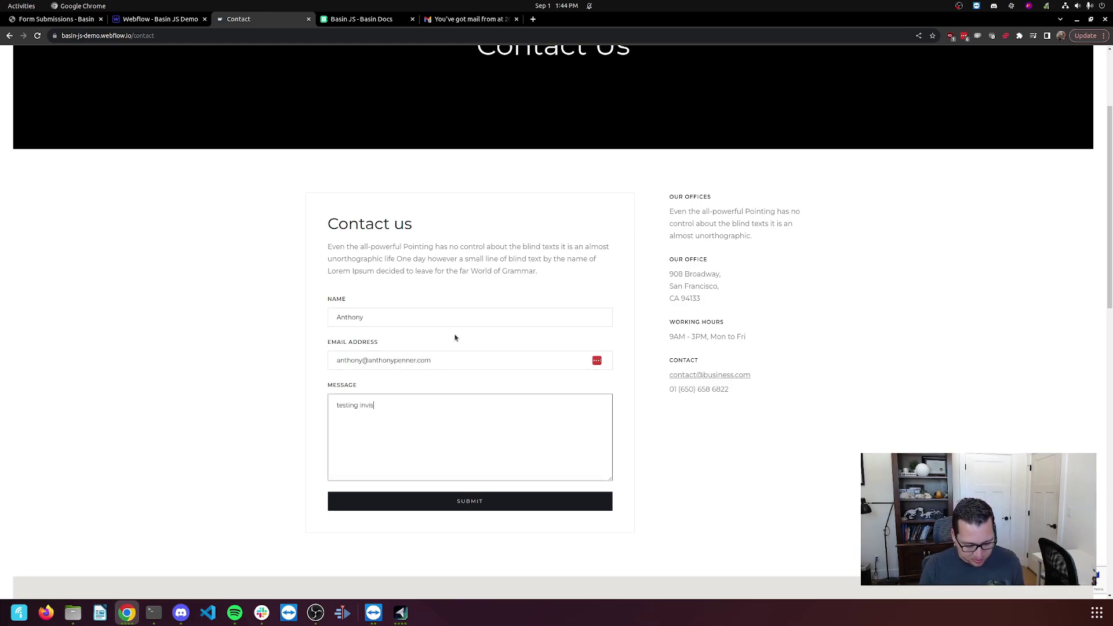
pyautogui.write('ible recpatcha')
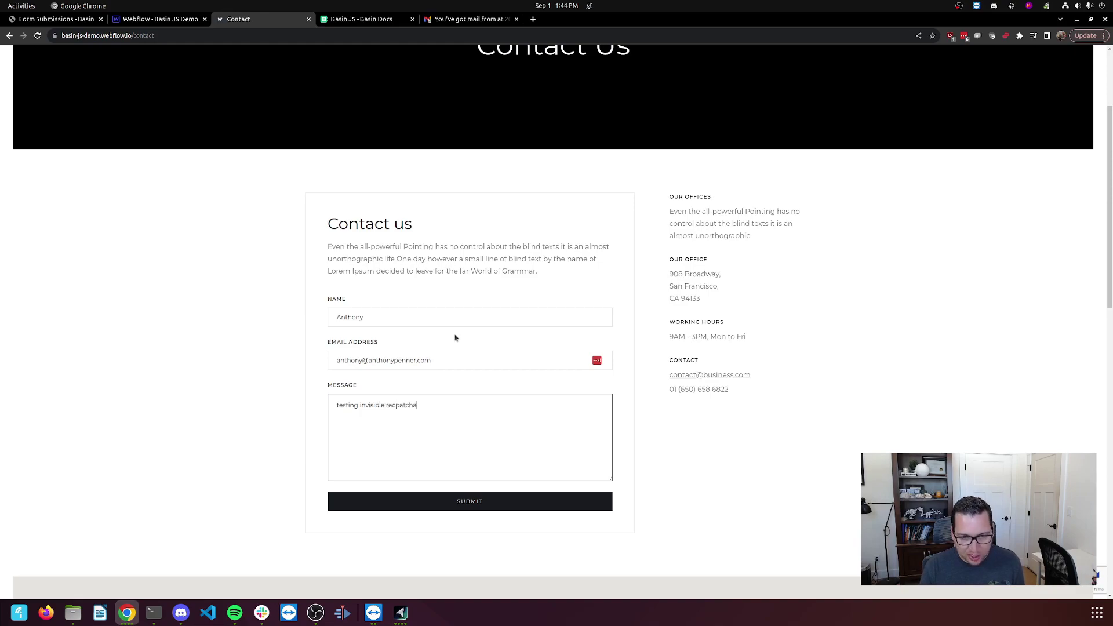
pyautogui.click(473, 501)
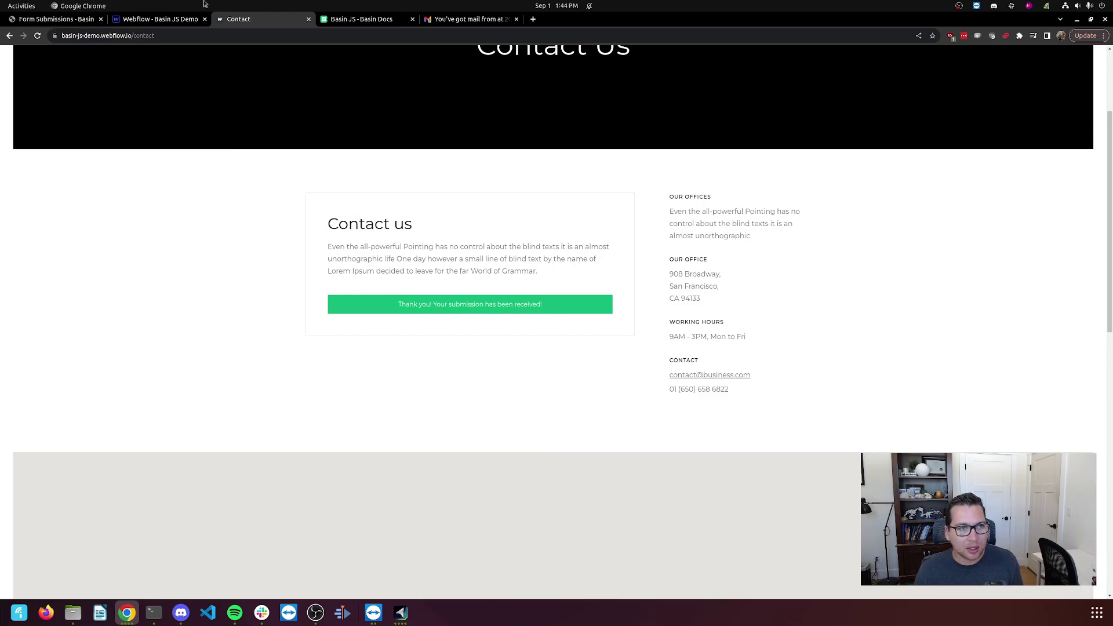
# Open the 1:44 PM submission in Basin and its notification e-mail in Gmail.
pyautogui.click(76, 20)
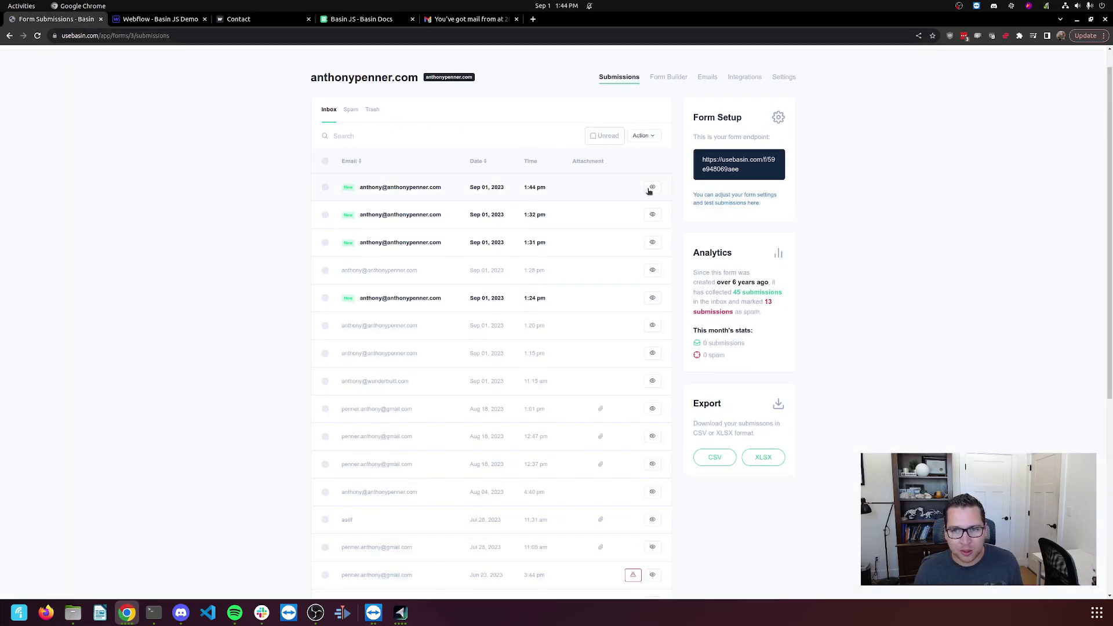
pyautogui.click(469, 255)
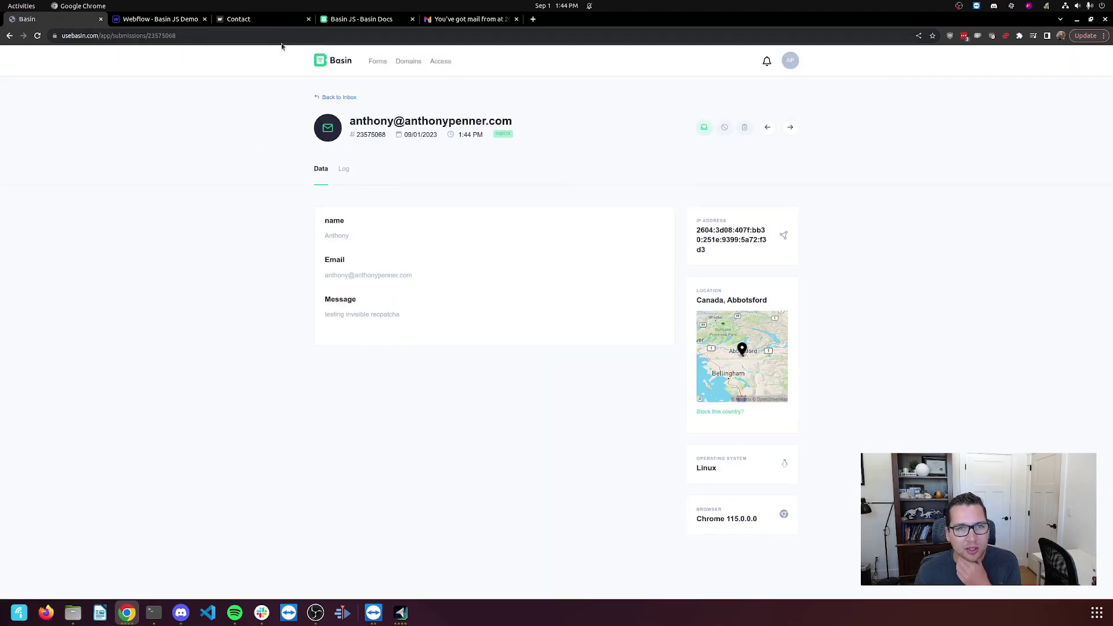
pyautogui.click(464, 21)
pyautogui.click(152, 83)
pyautogui.click(255, 102)
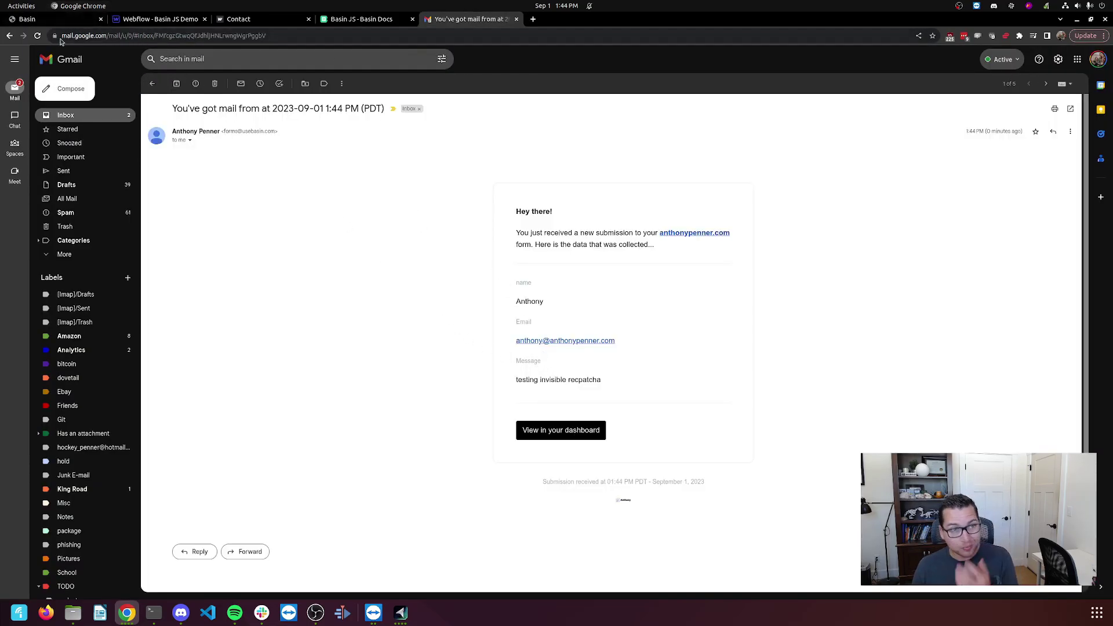
# Go from the 1:44 PM submission details back to the Basin inbox.
pyautogui.click(55, 21)
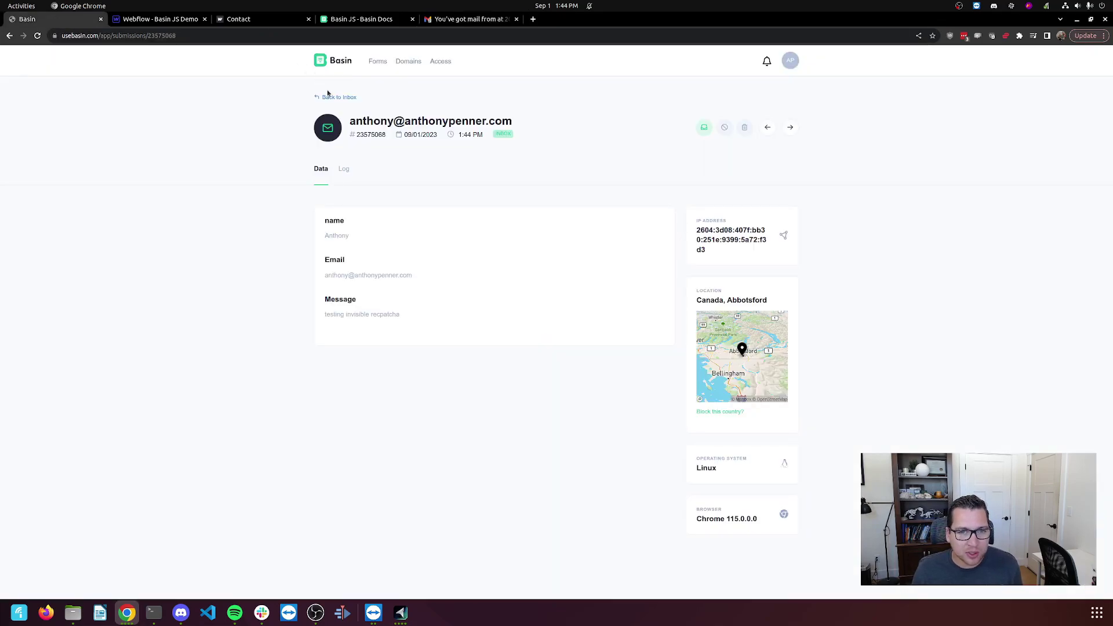
pyautogui.click(336, 98)
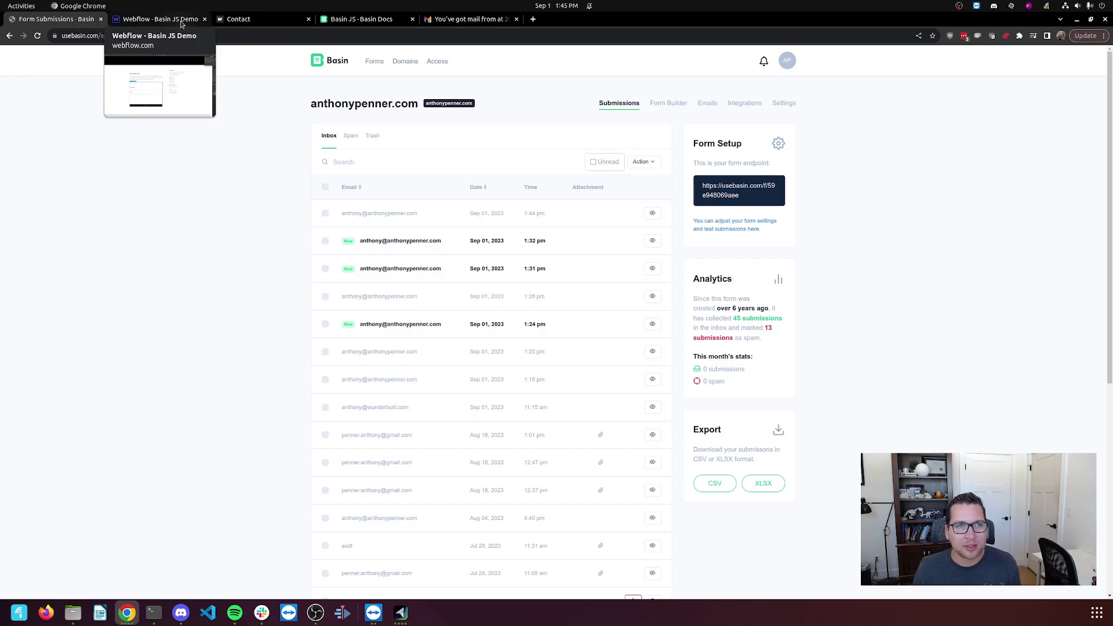
# Copy the 'hcaptcha' value from the Basin JS docs, then return to Basin submissions.
pyautogui.click(358, 19)
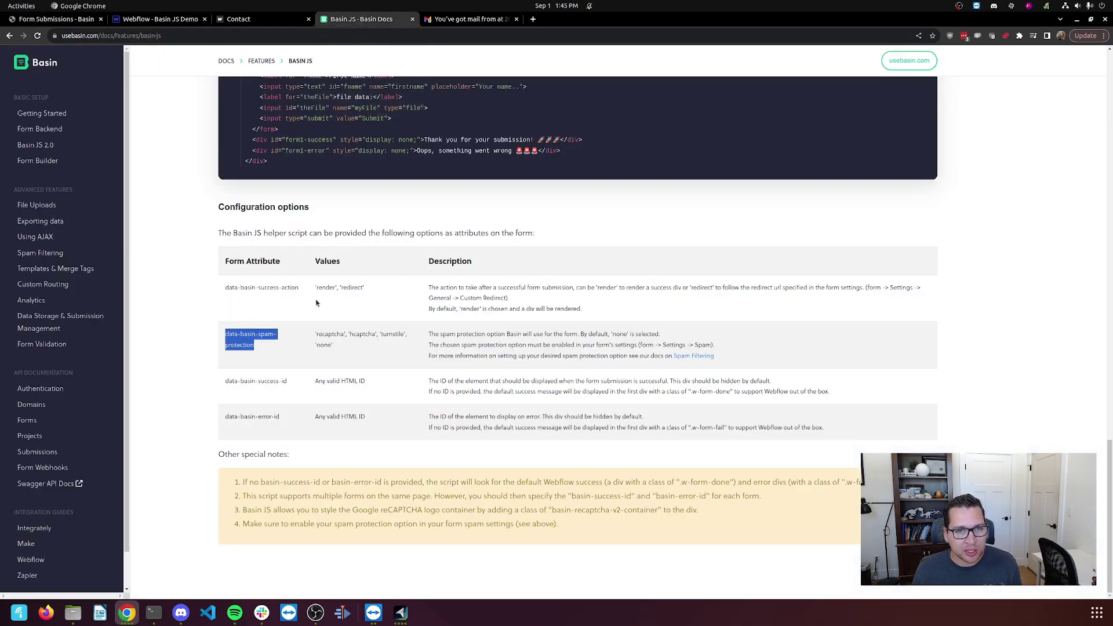
pyautogui.doubleClick(361, 335)
pyautogui.rightClick(361, 335)
pyautogui.click(378, 345)
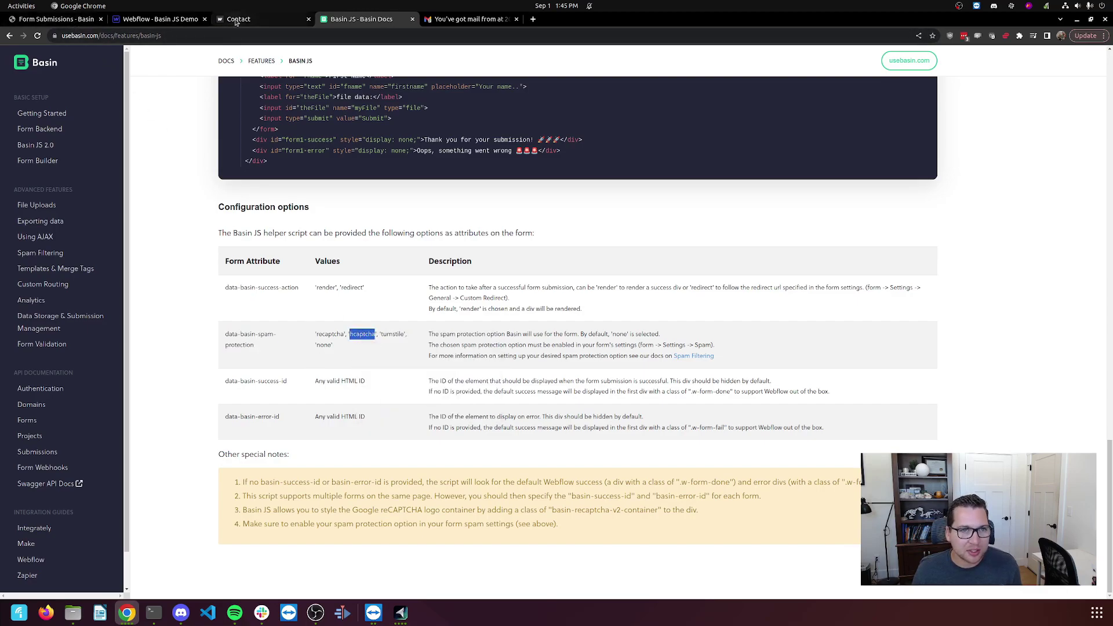
pyautogui.click(56, 19)
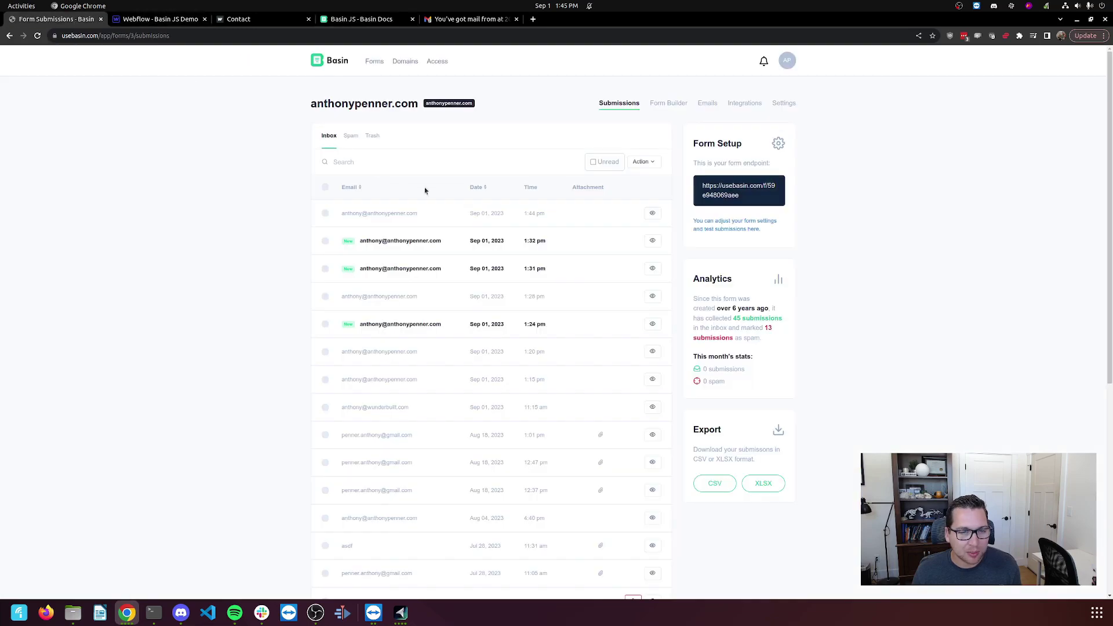
# Switch Basin's spam protection to require a valid hCAPTCHA response and save.
pyautogui.click(780, 109)
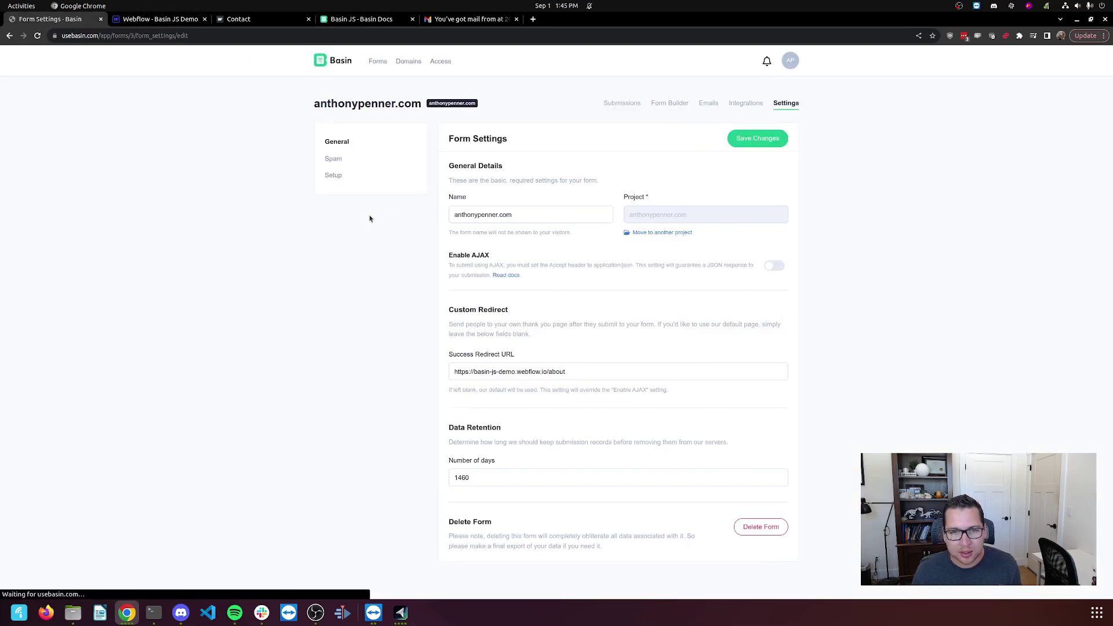
pyautogui.click(334, 159)
pyautogui.scroll(-2, 769, 346)
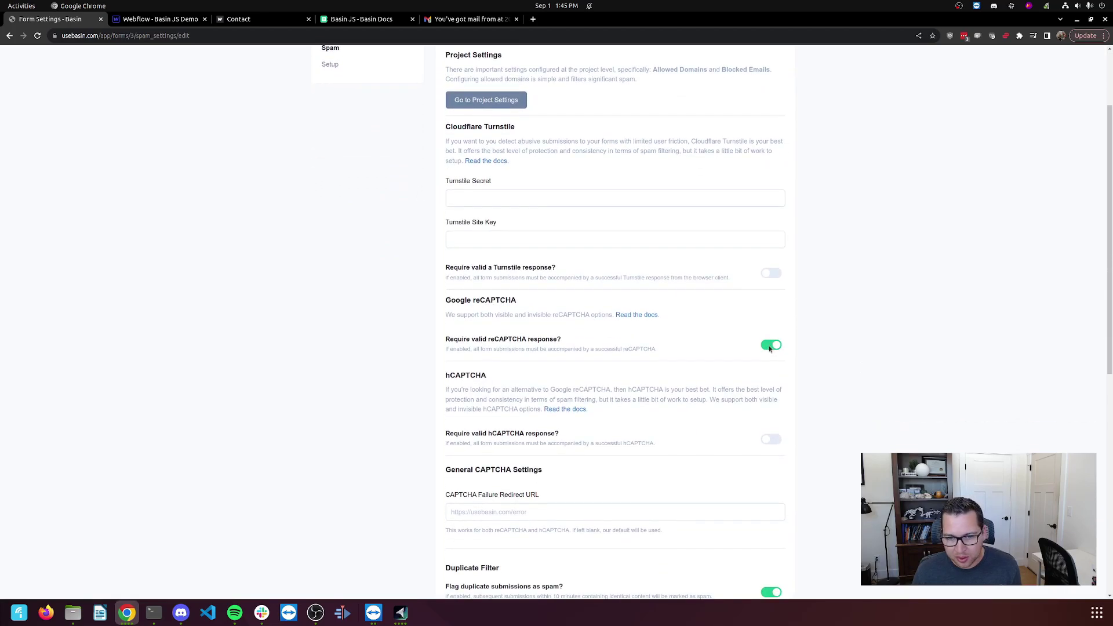
pyautogui.scroll(-2, 464, 328)
pyautogui.click(770, 340)
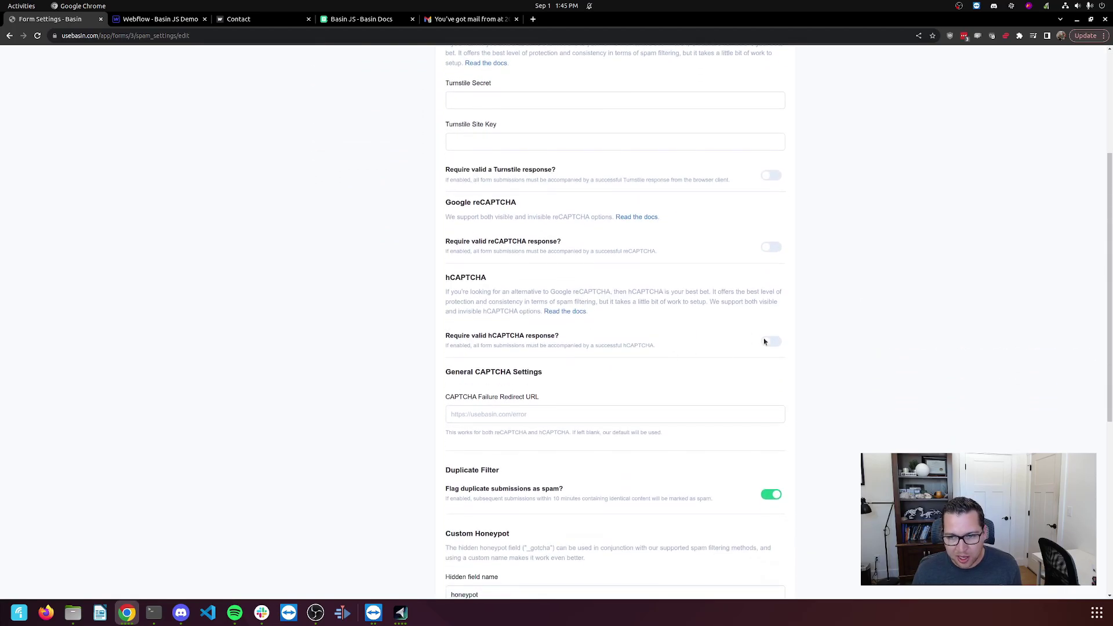
pyautogui.scroll(1, 522, 301)
pyautogui.scroll(3, 425, 283)
pyautogui.click(728, 140)
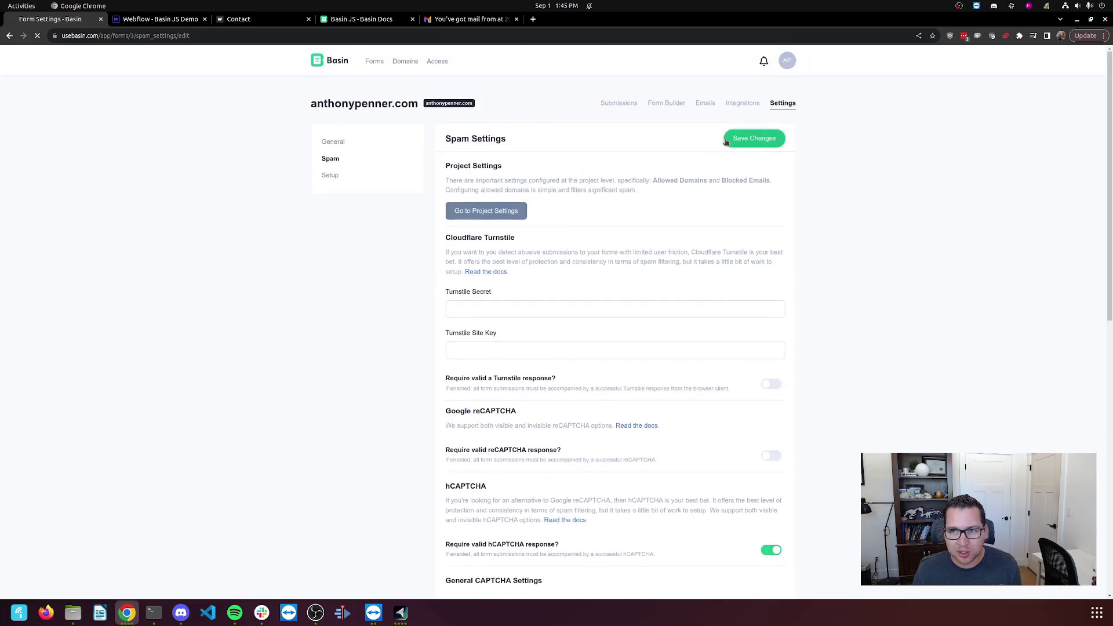
pyautogui.click(174, 19)
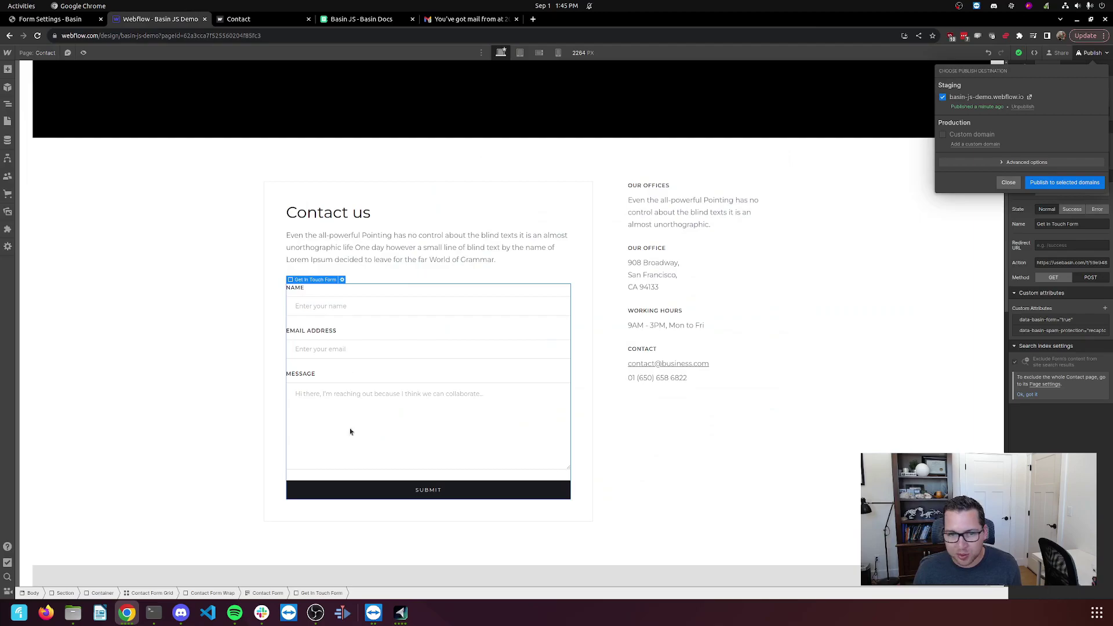
# Set the data-basin-spam-protection attribute to 'hcaptcha' and publish to staging.
pyautogui.click(1055, 284)
pyautogui.click(1088, 331)
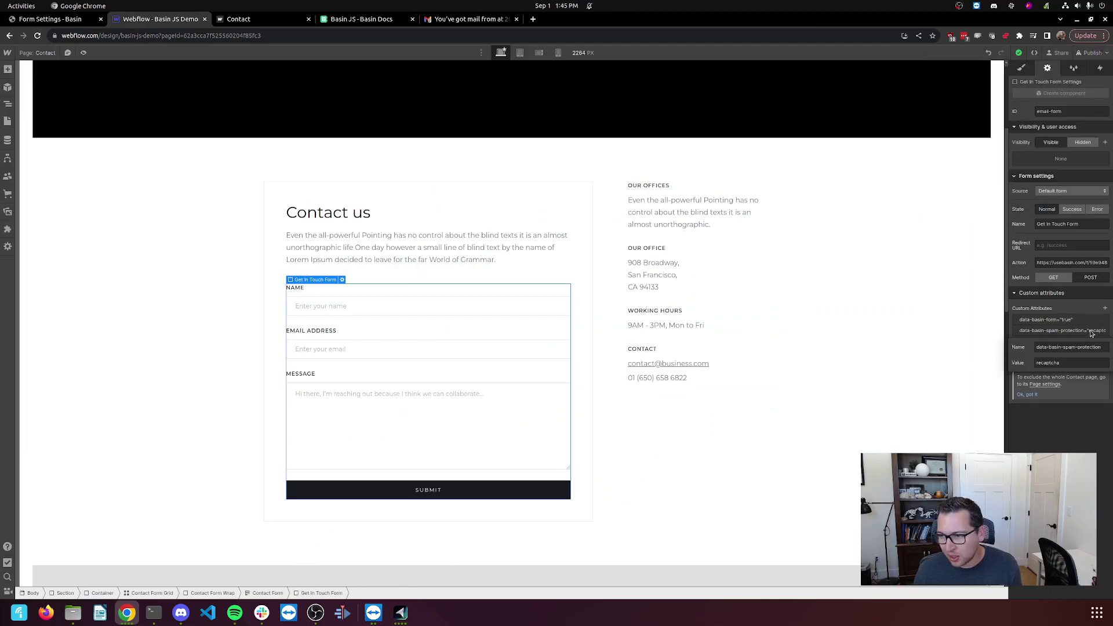
pyautogui.doubleClick(1065, 364)
pyautogui.write('hcaptcha')
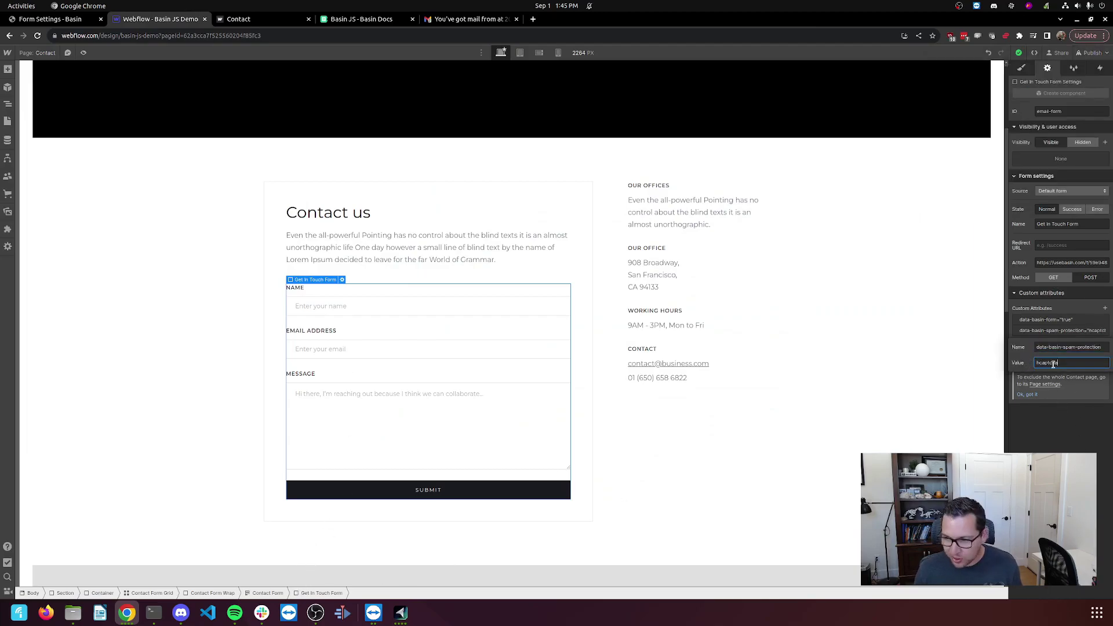
pyautogui.click(1091, 53)
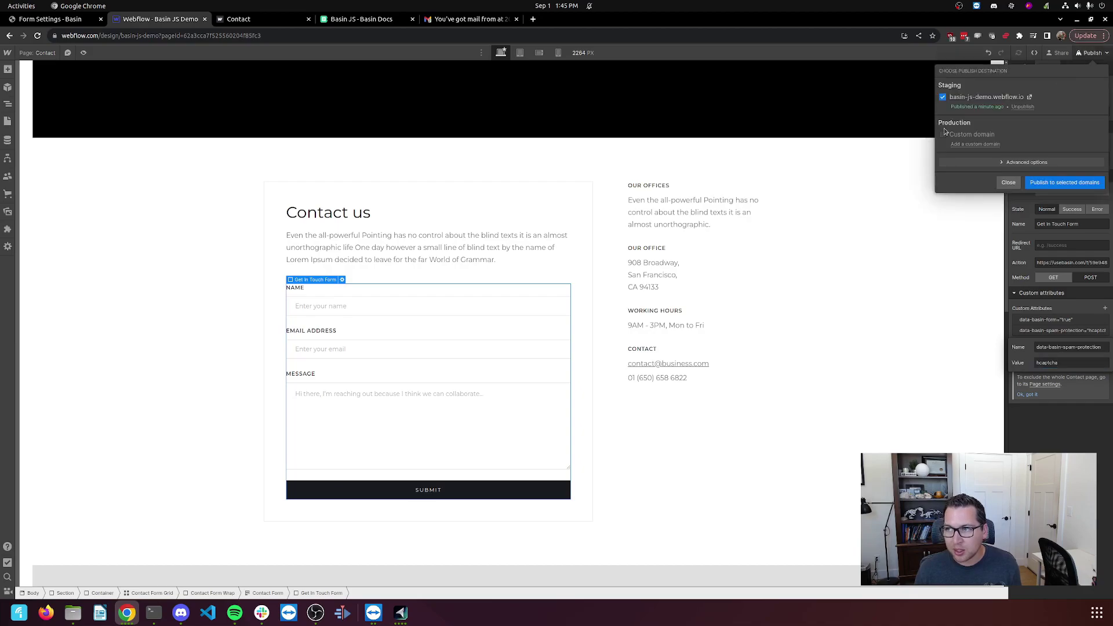
pyautogui.click(1067, 182)
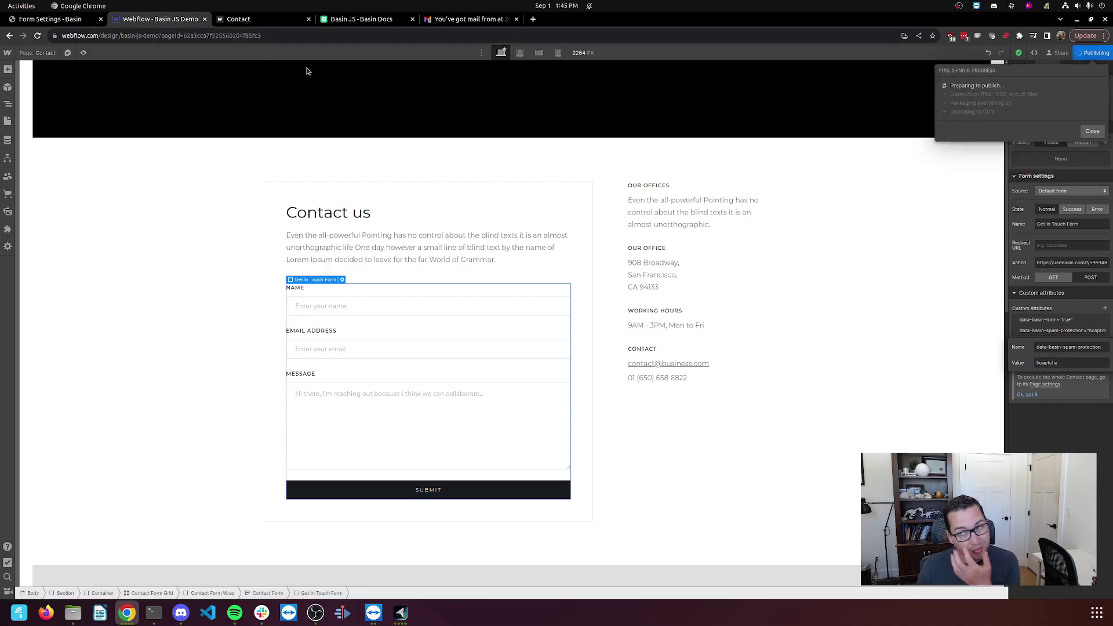
# Reload the live Contact page and fill in name, e-mail and 'testing invisible hcaptcha'.
pyautogui.click(260, 21)
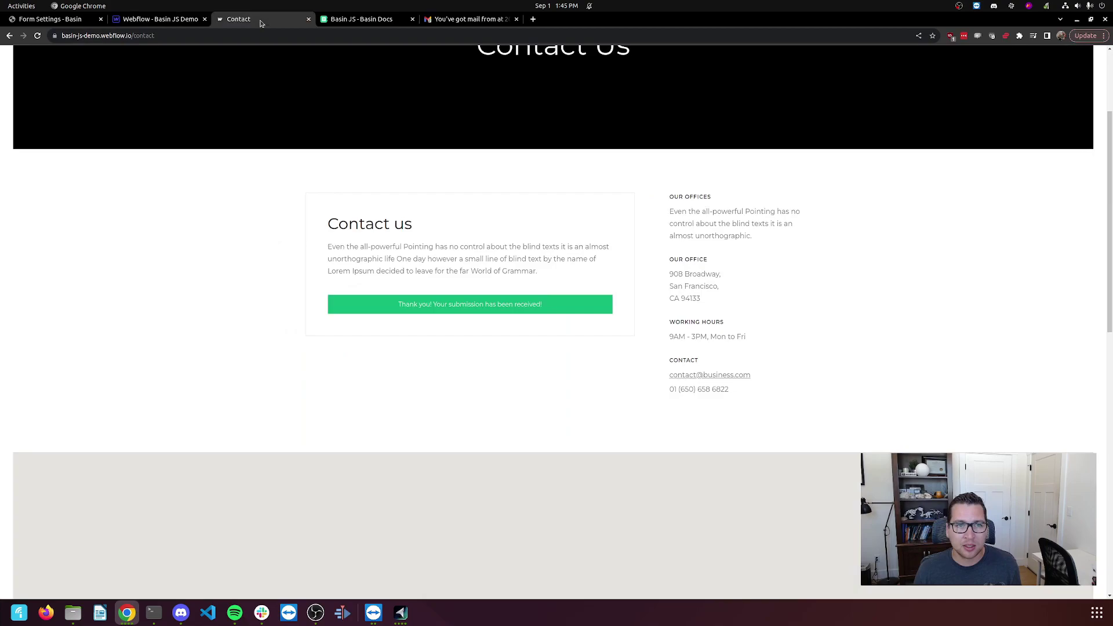
pyautogui.click(37, 35)
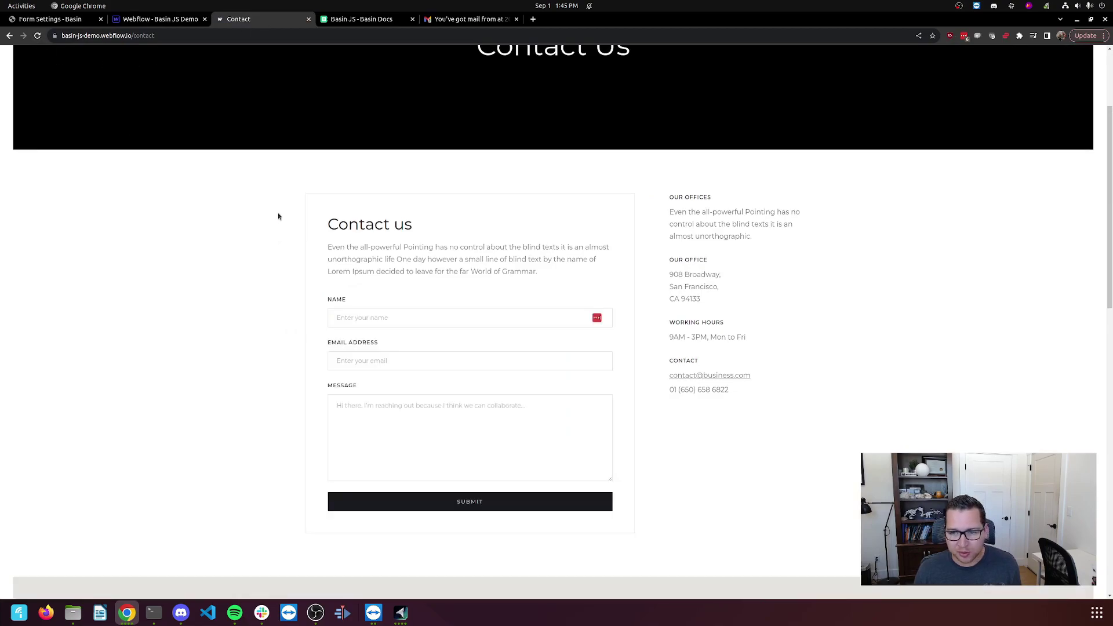
pyautogui.scroll(1, 341, 275)
pyautogui.scroll(-4, 339, 270)
pyautogui.scroll(5, 339, 270)
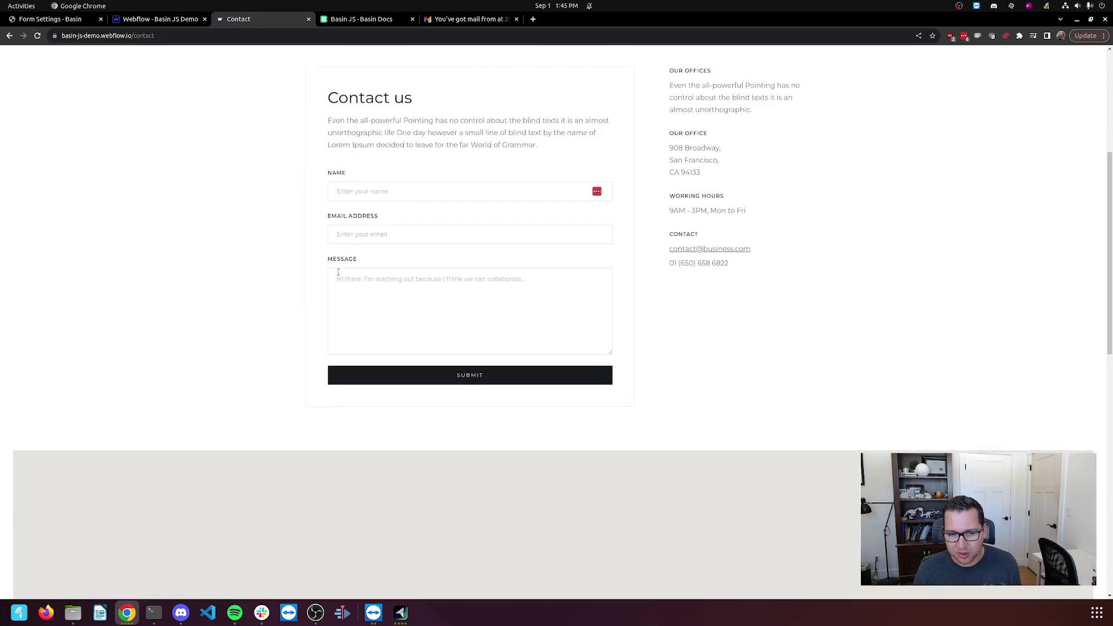
pyautogui.scroll(-2, 339, 272)
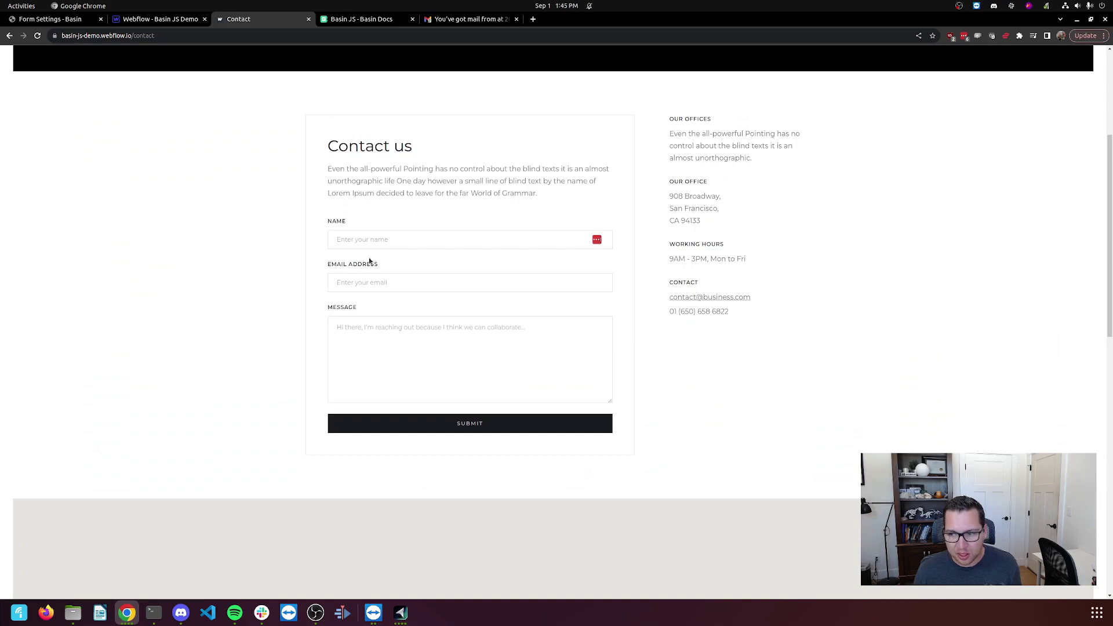
pyautogui.click(378, 240)
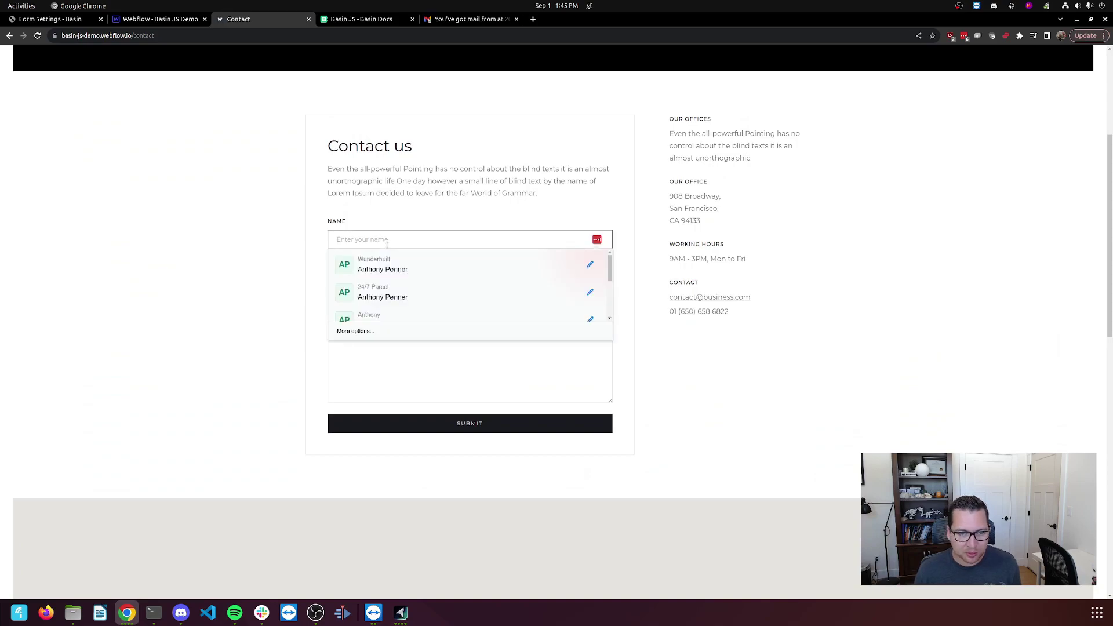
pyautogui.write('Anthony')
pyautogui.press('Tab')
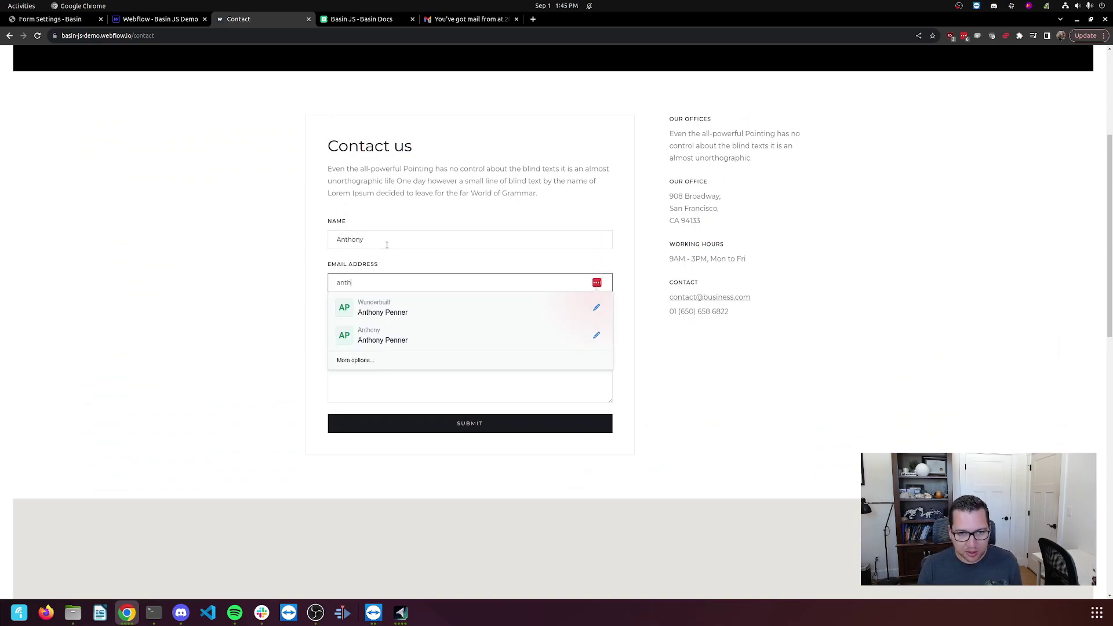
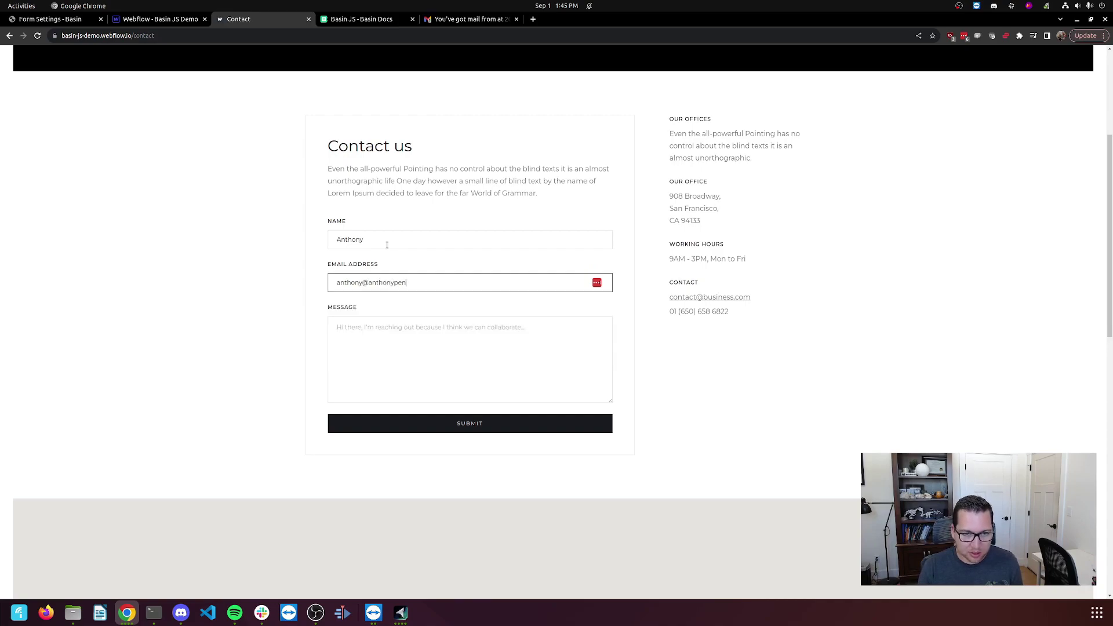
pyautogui.press('Tab')
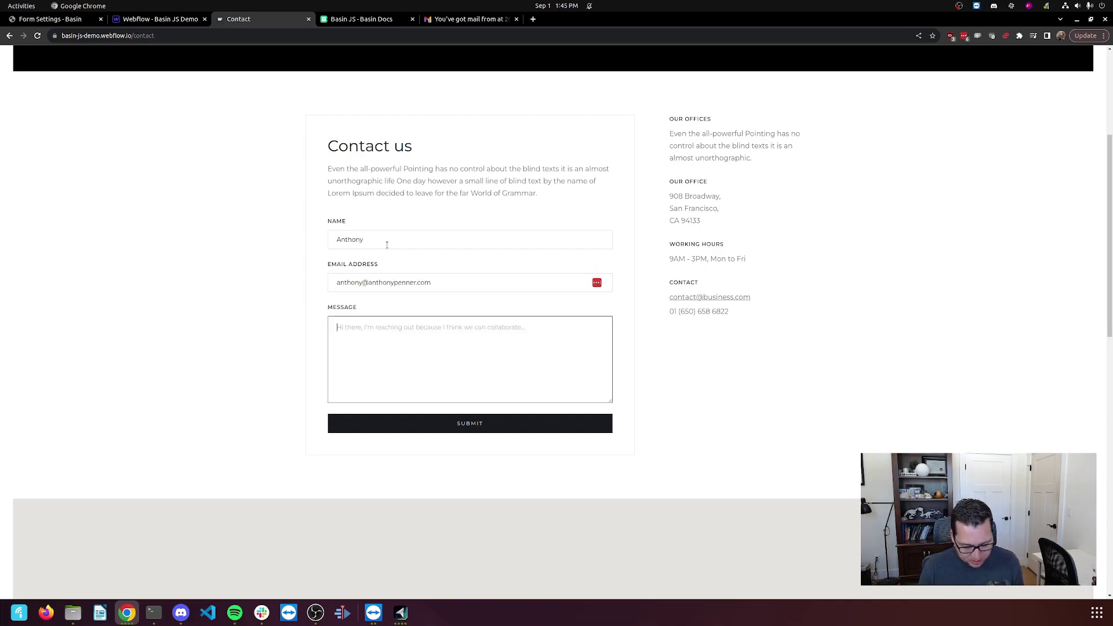
pyautogui.write('testing invi')
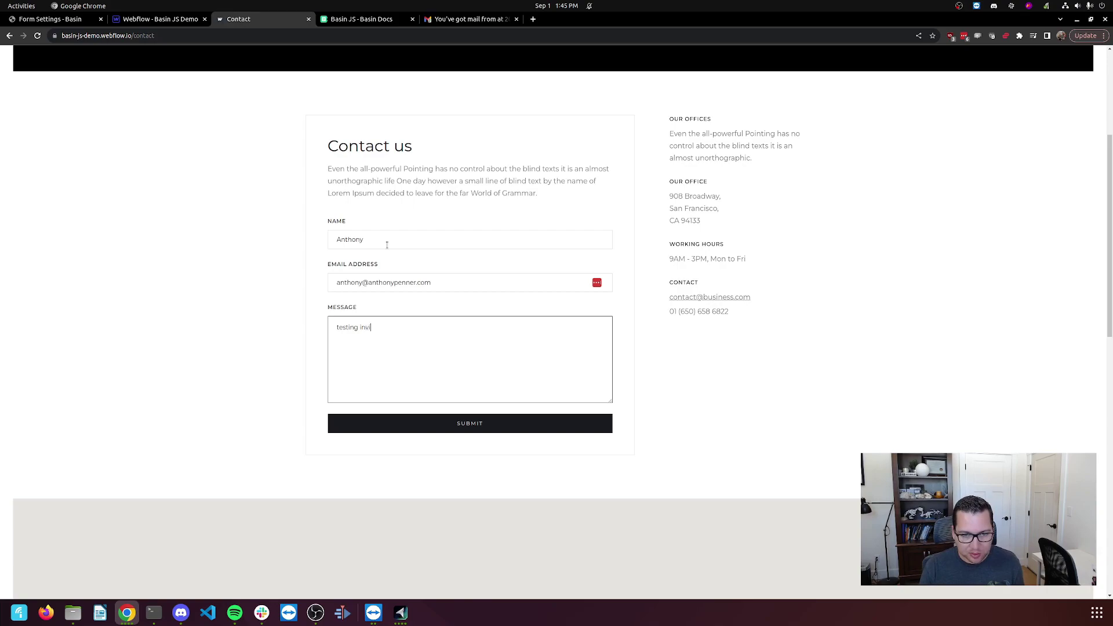
pyautogui.write('sible hg')
pyautogui.write('aptcha')
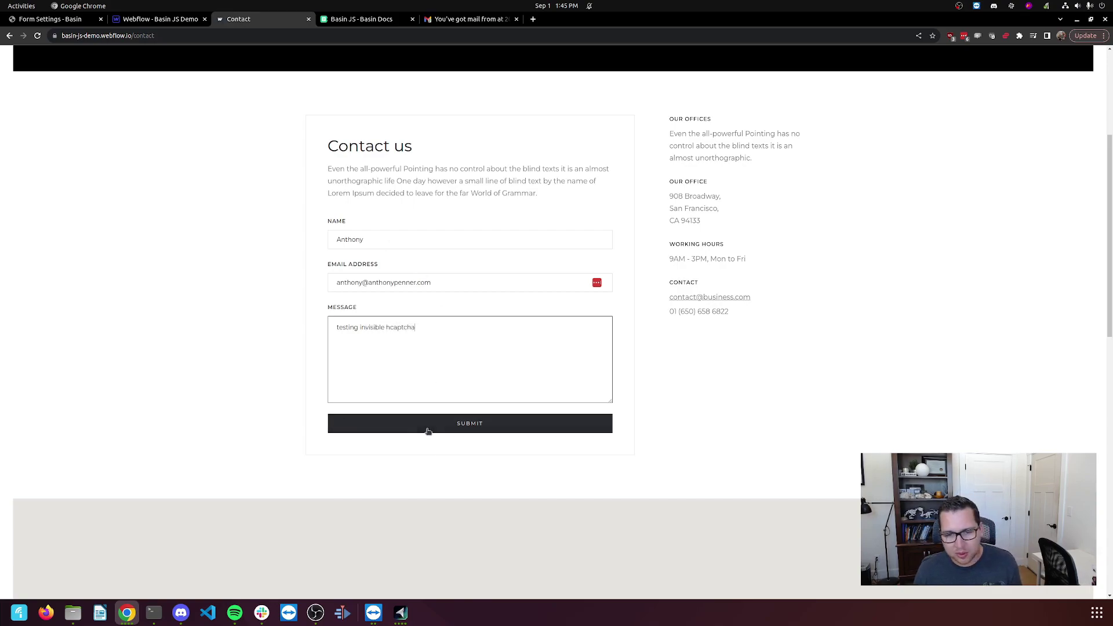
# Submit the form and pass the hCaptcha challenge by selecting the two crown images.
pyautogui.click(427, 426)
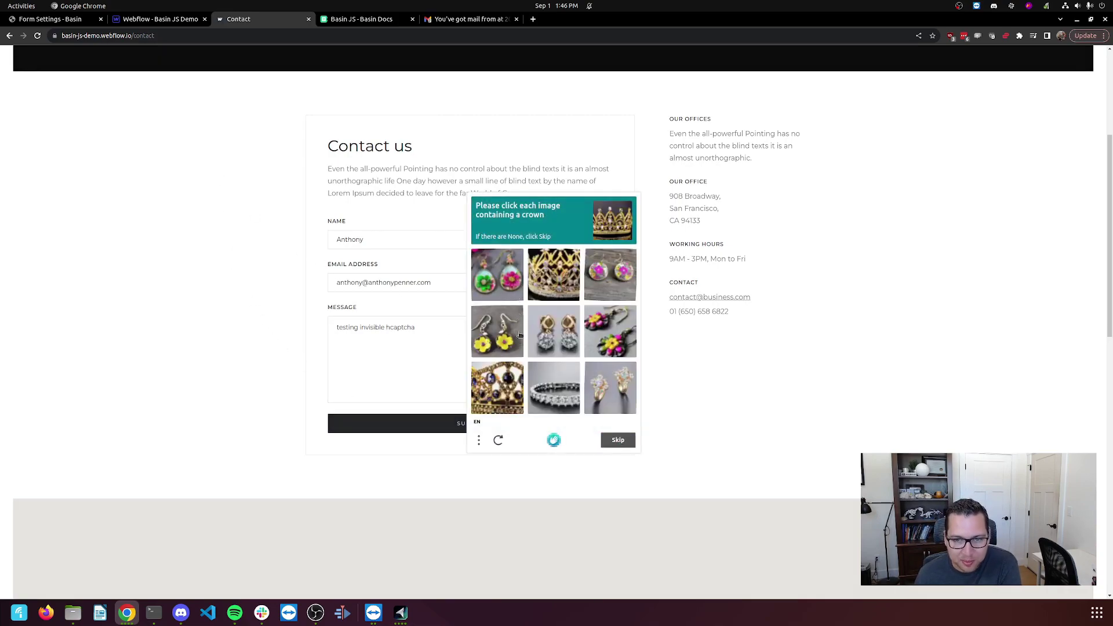
pyautogui.click(504, 379)
pyautogui.click(554, 275)
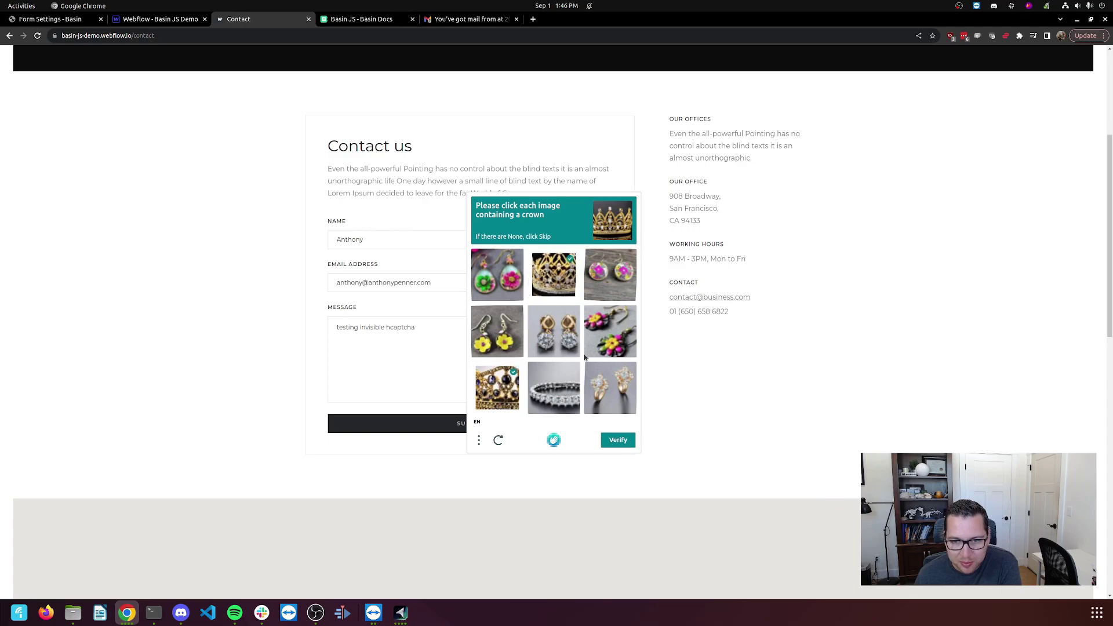
pyautogui.click(615, 441)
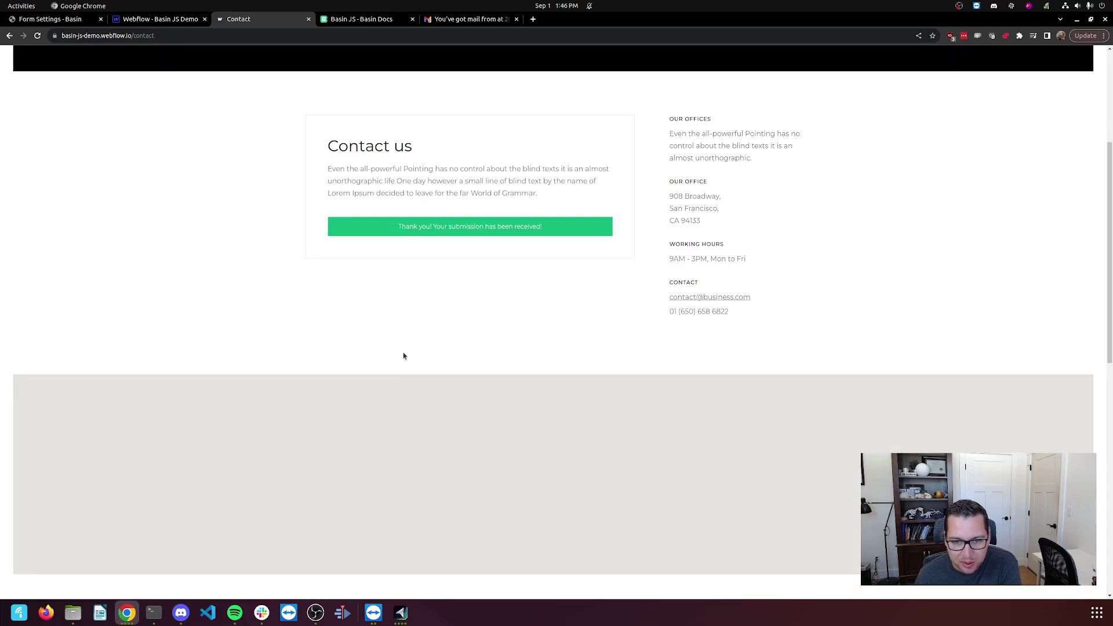
# Open the newest 1:46 PM submission's details in Basin.
pyautogui.click(65, 22)
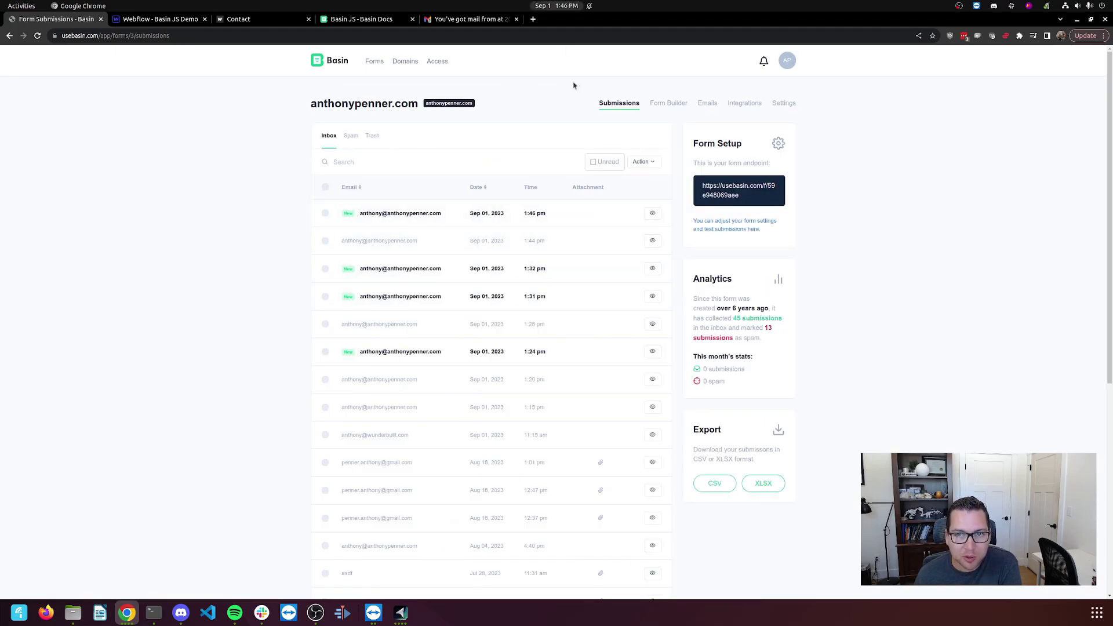
pyautogui.click(652, 213)
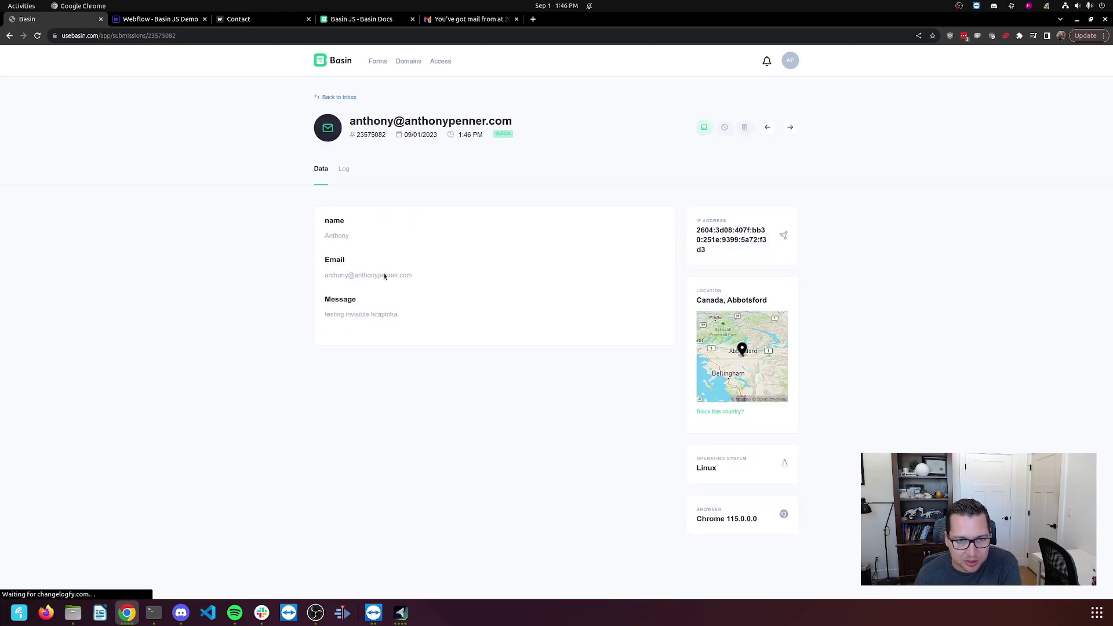
# Open the 1:46 PM Basin notification e-mail in Gmail.
pyautogui.click(445, 22)
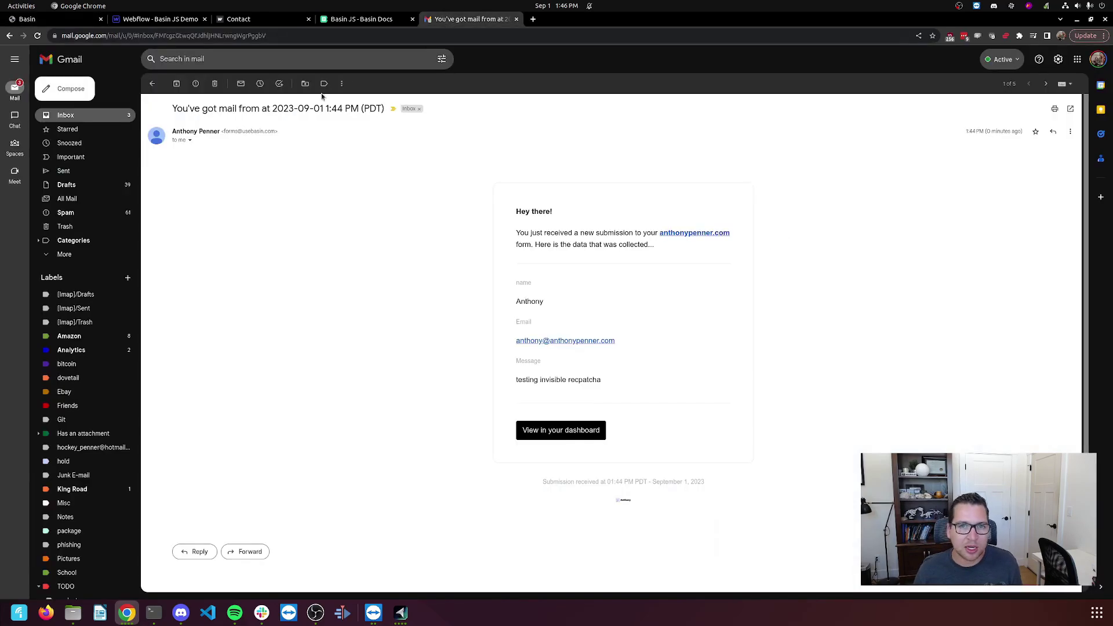
pyautogui.click(151, 83)
pyautogui.click(258, 105)
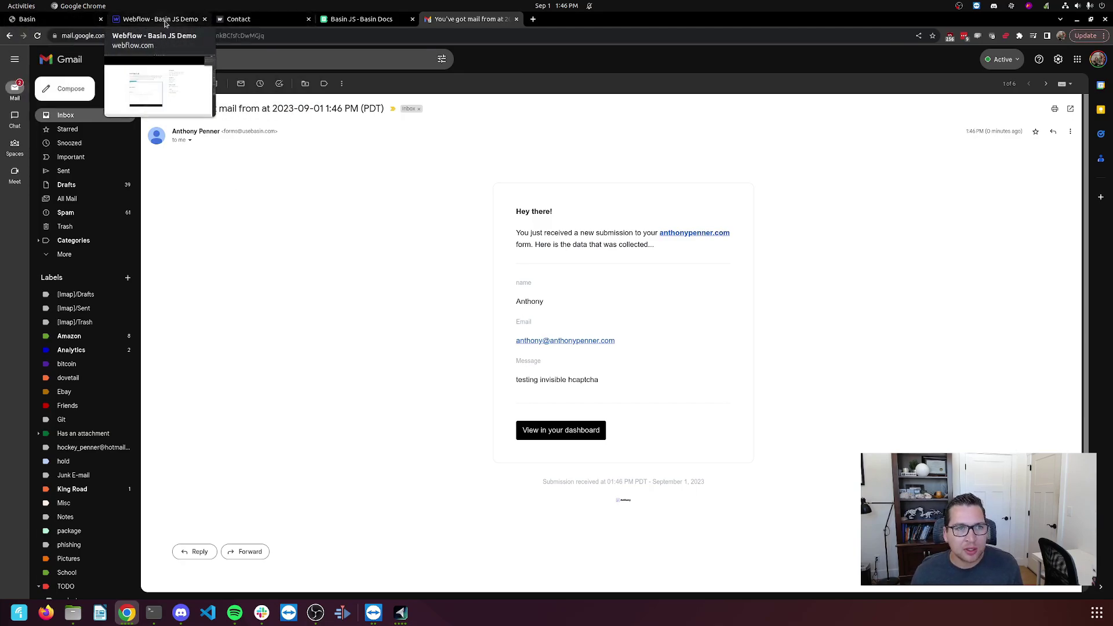
# Review the success-id and error-id options in the Basin JS (v2) docs, then return to the page top.
pyautogui.click(362, 19)
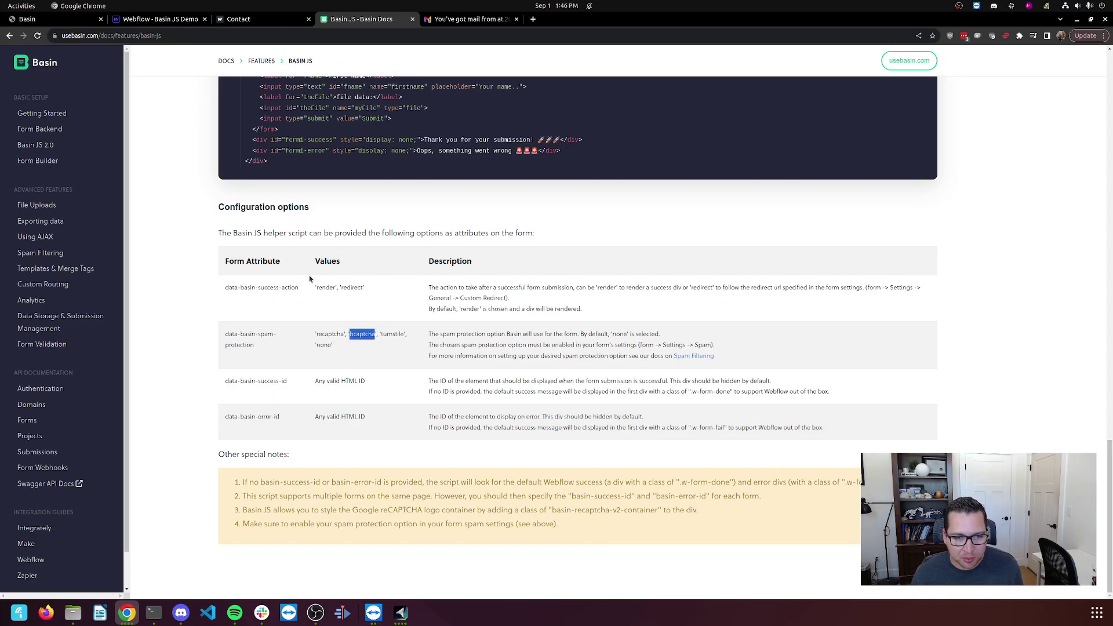
pyautogui.click(350, 377)
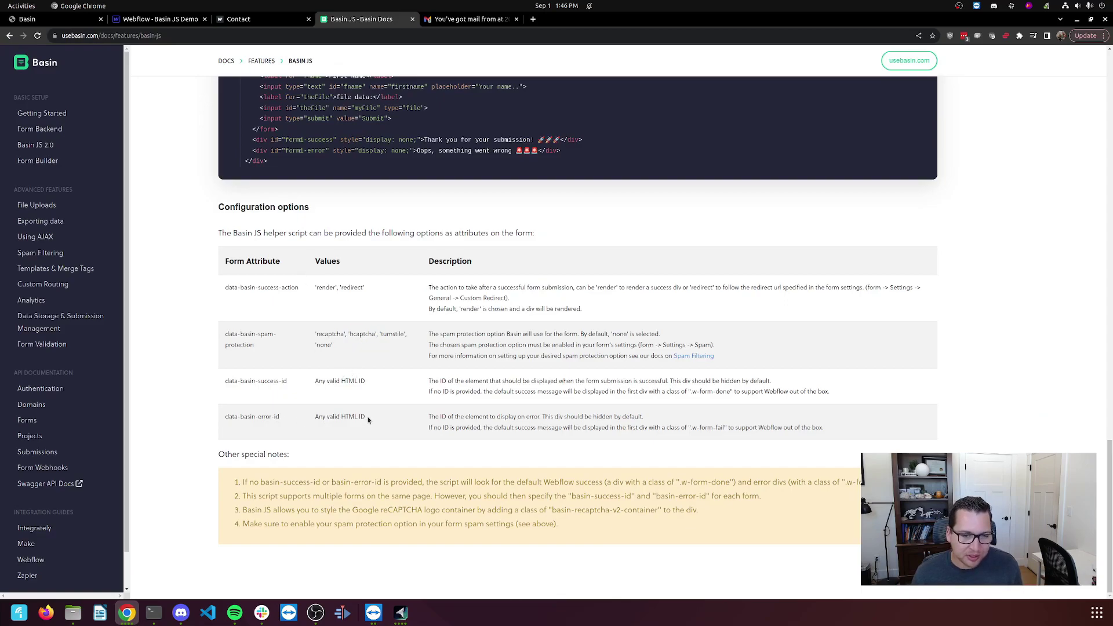
pyautogui.moveTo(368, 419); pyautogui.dragTo(226, 382)
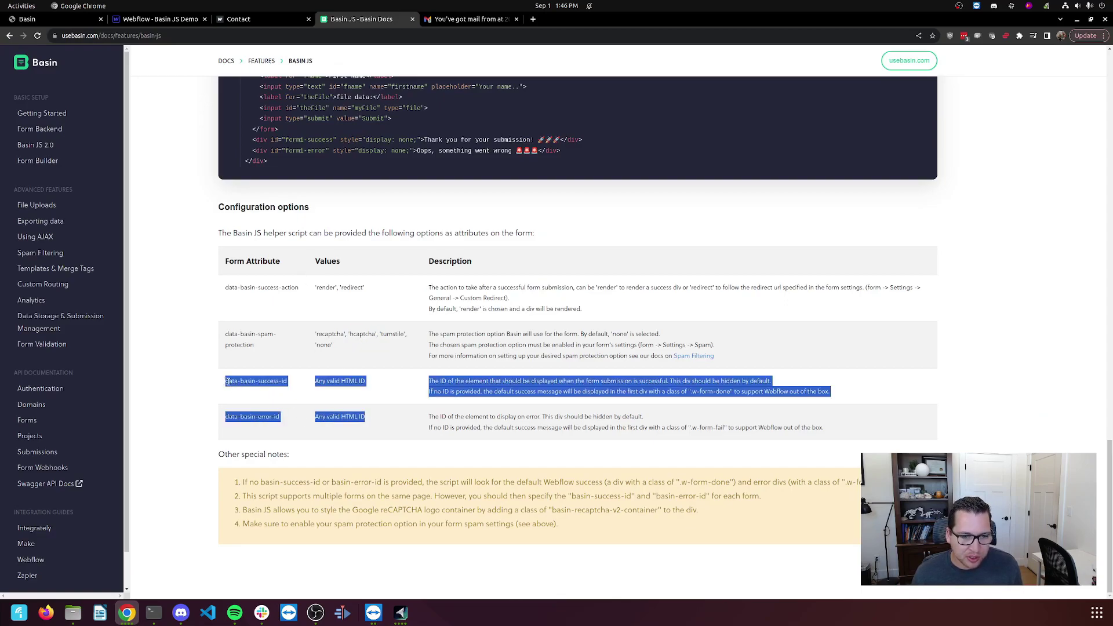
pyautogui.click(263, 358)
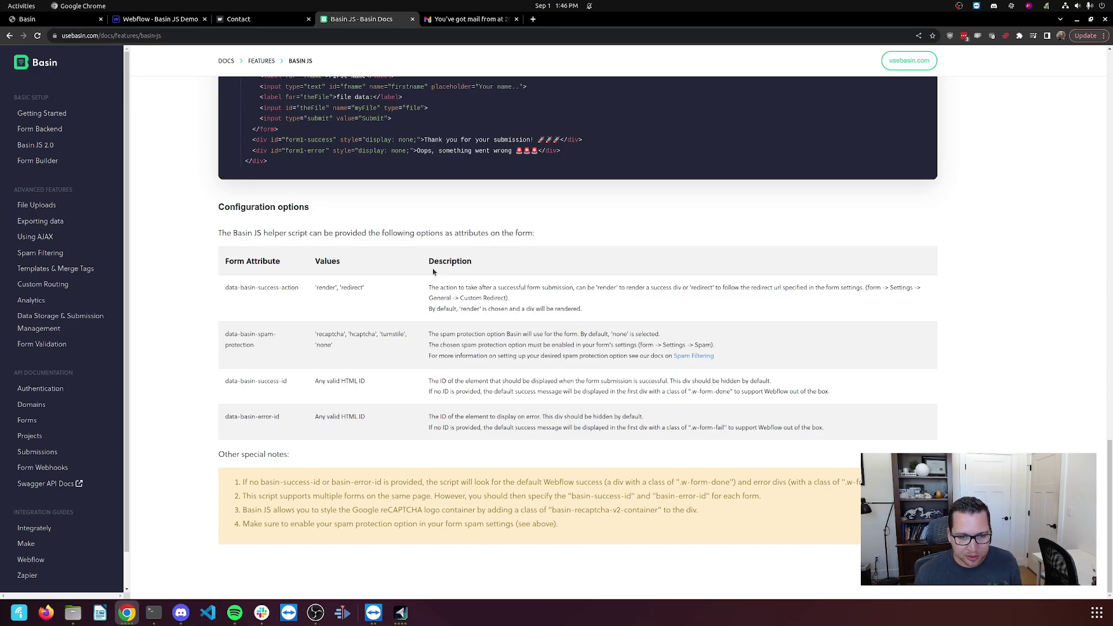
pyautogui.scroll(10, 406, 295)
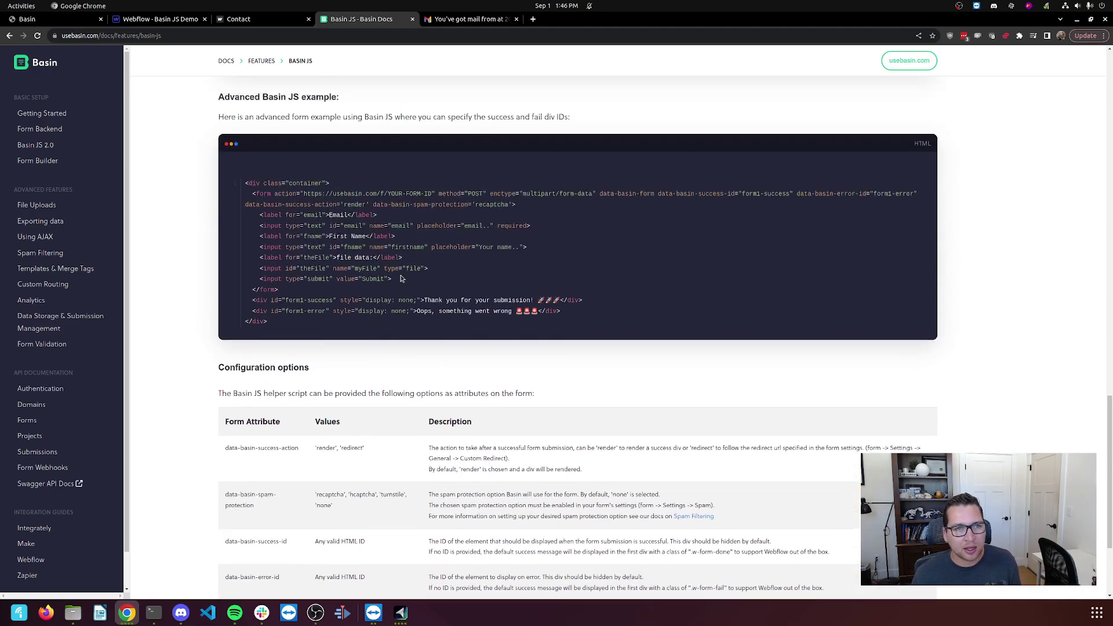
pyautogui.scroll(10, 402, 298)
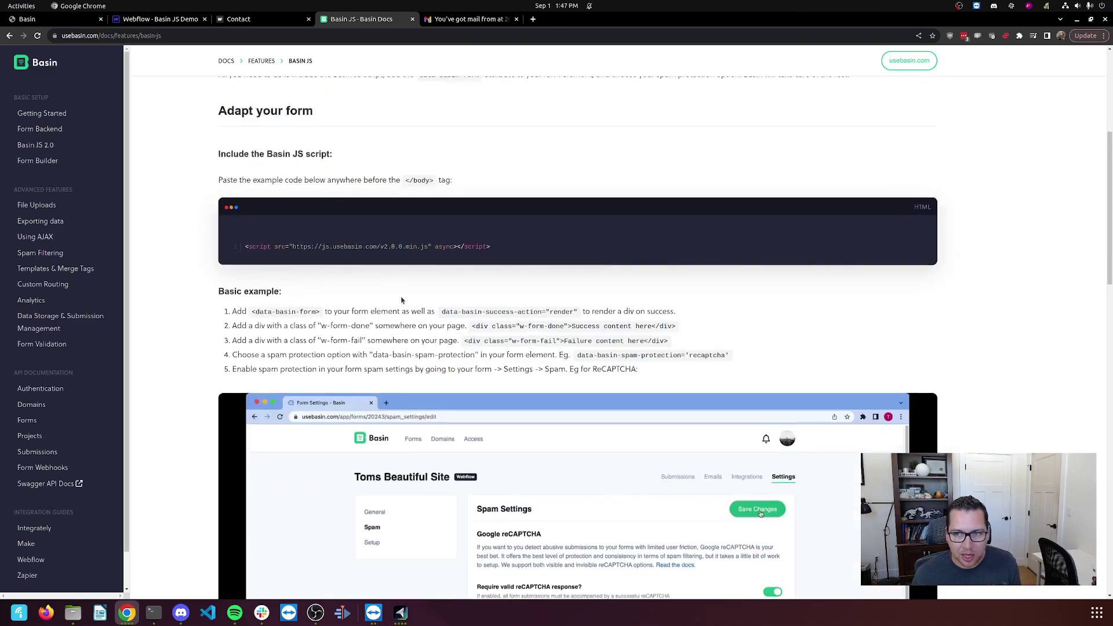